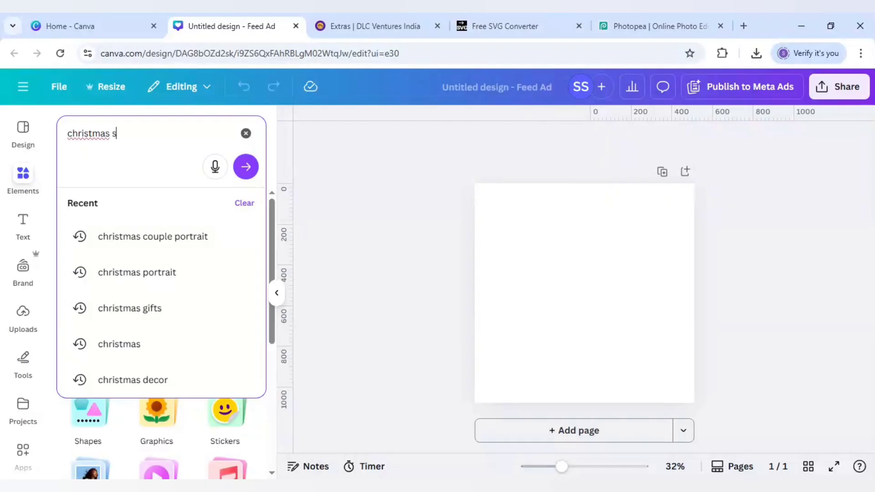
Search the graphics for "christmas star" and add the textured gold five-pointed star to the page
{"action": "key", "text": "Return"}
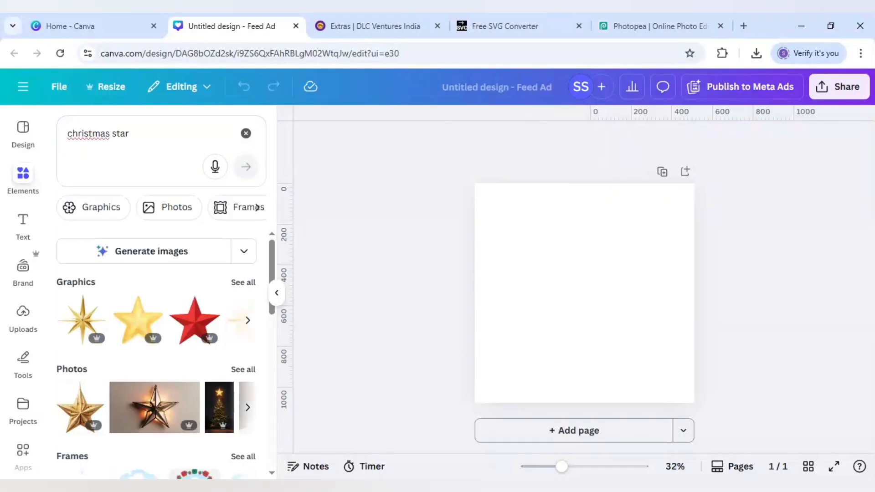
{"action": "left_click", "coordinate": [248, 284]}
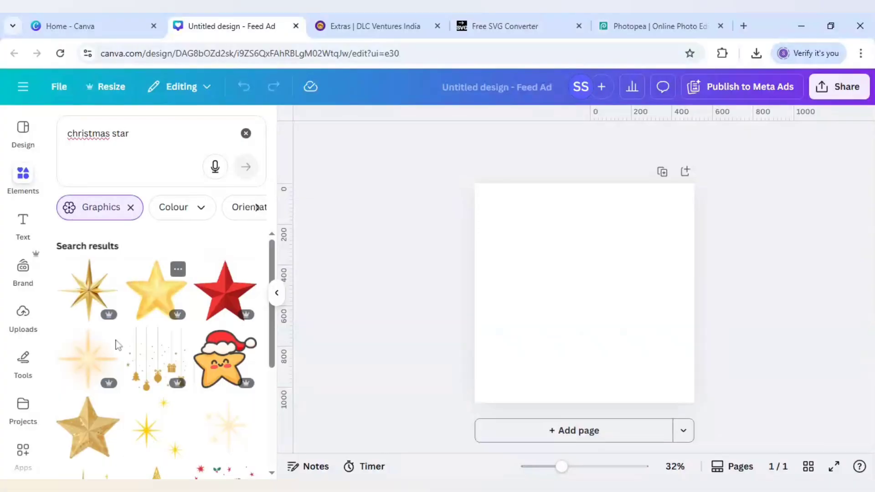
{"action": "left_click", "coordinate": [94, 429]}
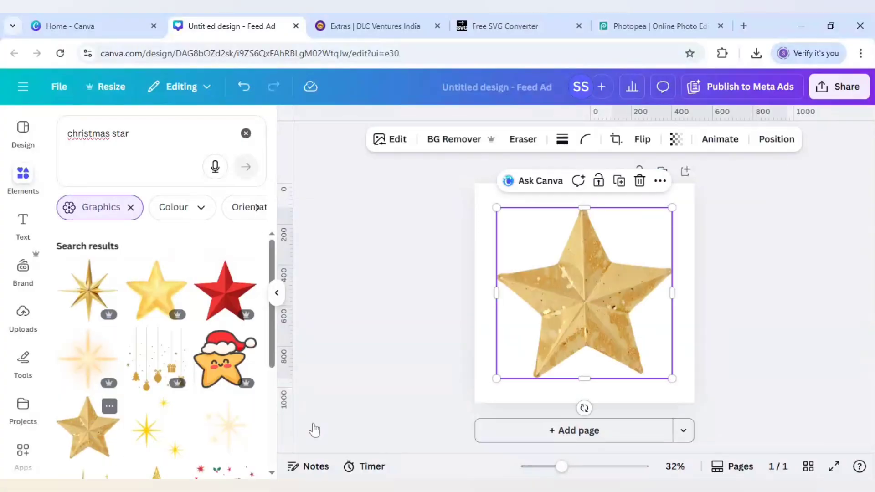
Enlarge the gold star so it nearly fills the square page
{"action": "left_click_drag", "start_coordinate": [491, 386], "coordinate": [480, 398]}
{"action": "left_click_drag", "start_coordinate": [670, 208], "coordinate": [677, 201]}
{"action": "left_click", "coordinate": [715, 261]}
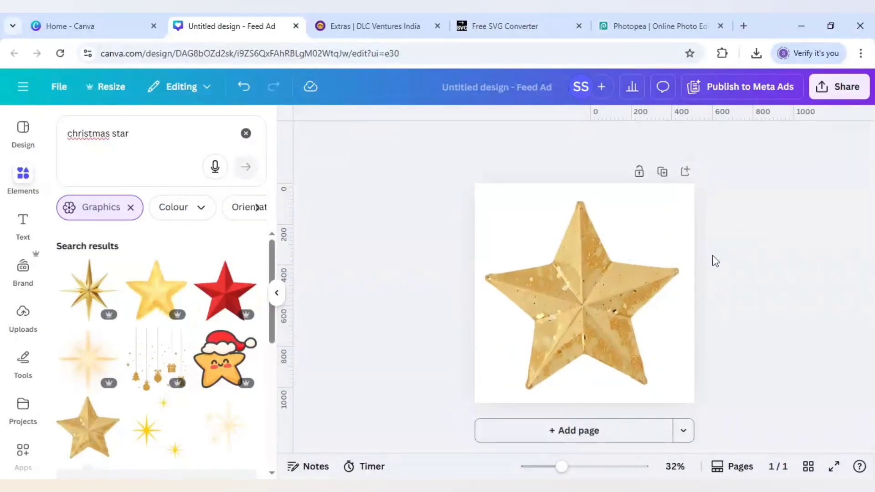
Add a line with stroke weight 11 and angle it from the star's centre through its upper-left notch
{"action": "key", "text": "l"}
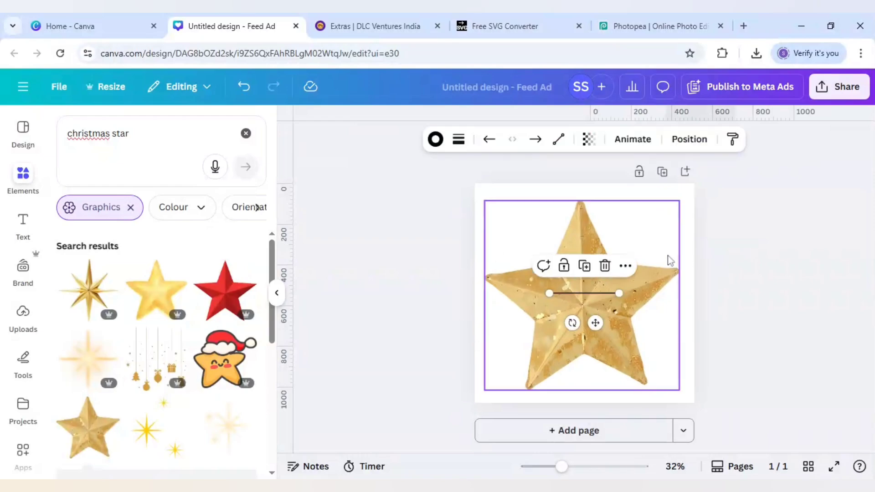
{"action": "left_click", "coordinate": [458, 139]}
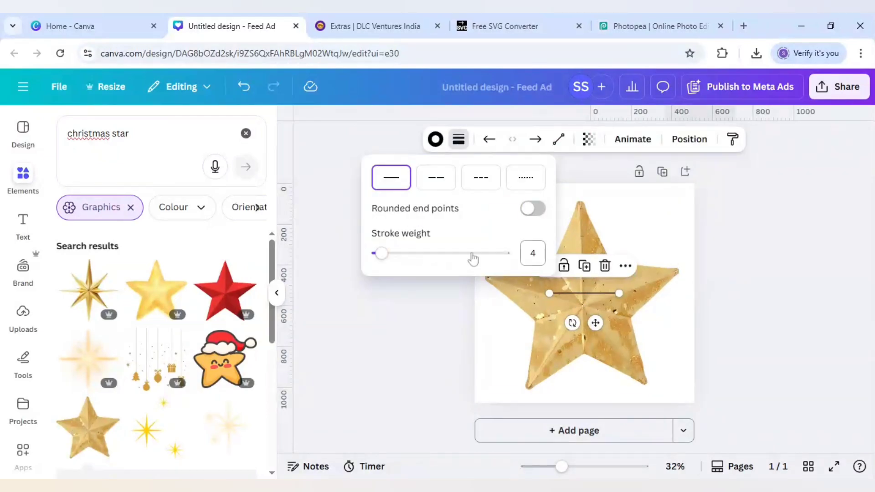
{"action": "left_click_drag", "start_coordinate": [380, 255], "coordinate": [390, 254]}
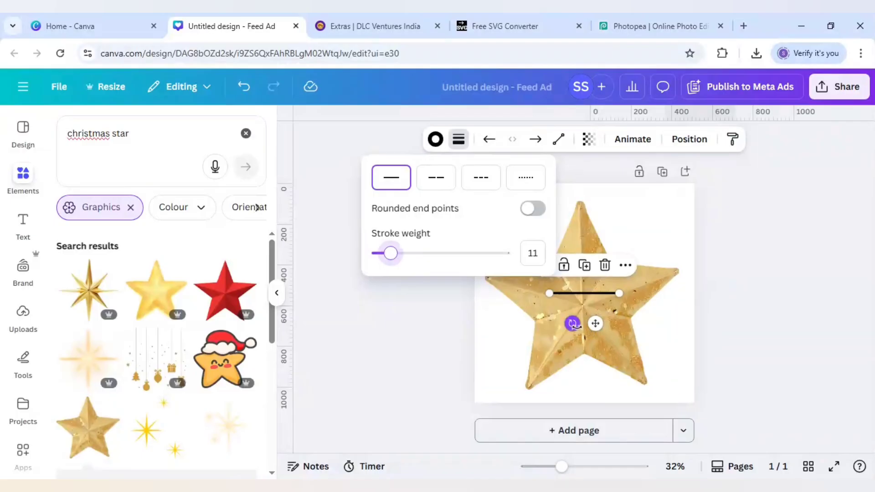
{"action": "mouse_move", "coordinate": [572, 323]}
{"action": "left_mouse_down"}
{"action": "mouse_move", "coordinate": [558, 307]}
{"action": "mouse_move", "coordinate": [579, 336]}
{"action": "mouse_move", "coordinate": [642, 319]}
{"action": "mouse_move", "coordinate": [617, 278]}
{"action": "mouse_move", "coordinate": [587, 258]}
{"action": "left_mouse_up"}
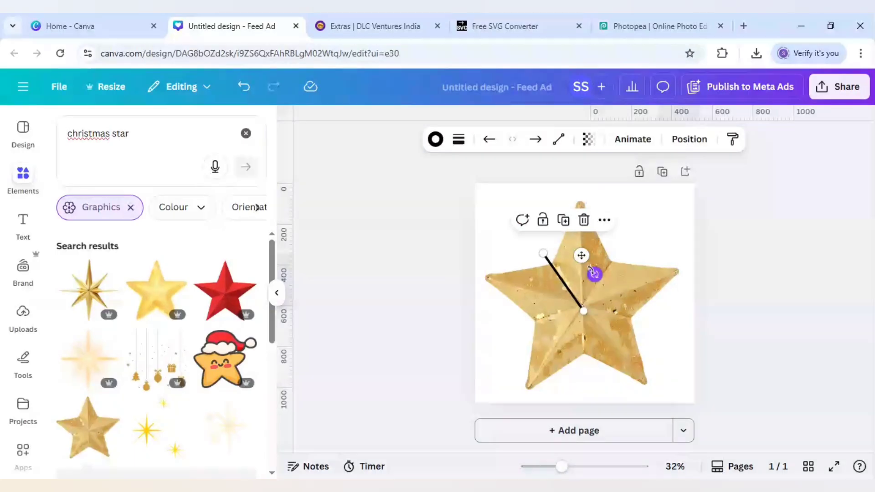
{"action": "left_click_drag", "start_coordinate": [581, 255], "coordinate": [585, 250]}
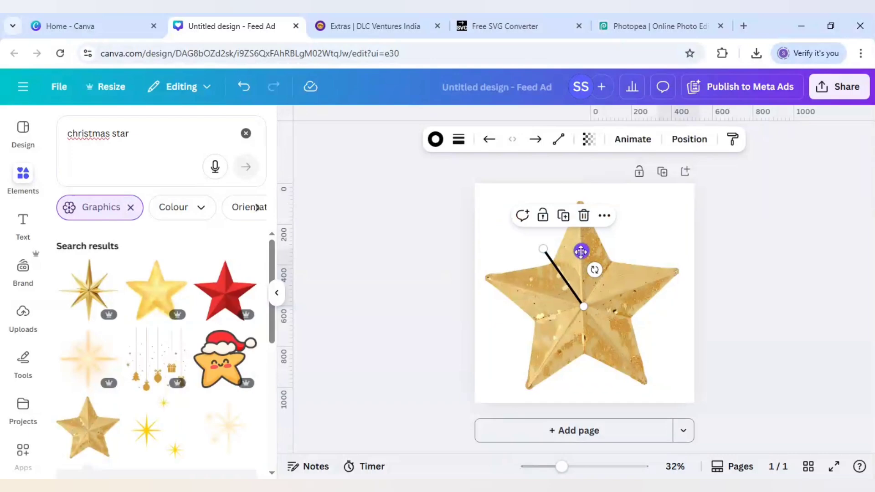
Duplicate the line and align the copy from the star's centre through the upper-right notch, so both lines meet in a V
{"action": "left_click", "coordinate": [564, 218]}
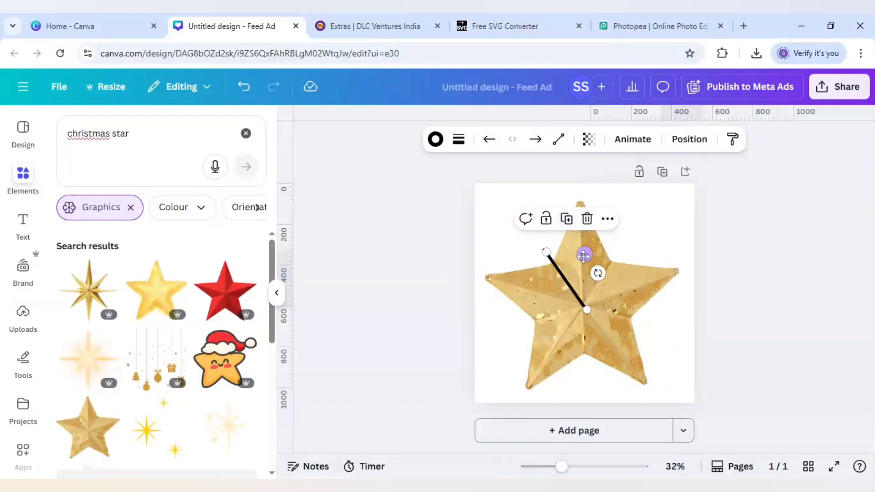
{"action": "left_click_drag", "start_coordinate": [585, 254], "coordinate": [628, 282]}
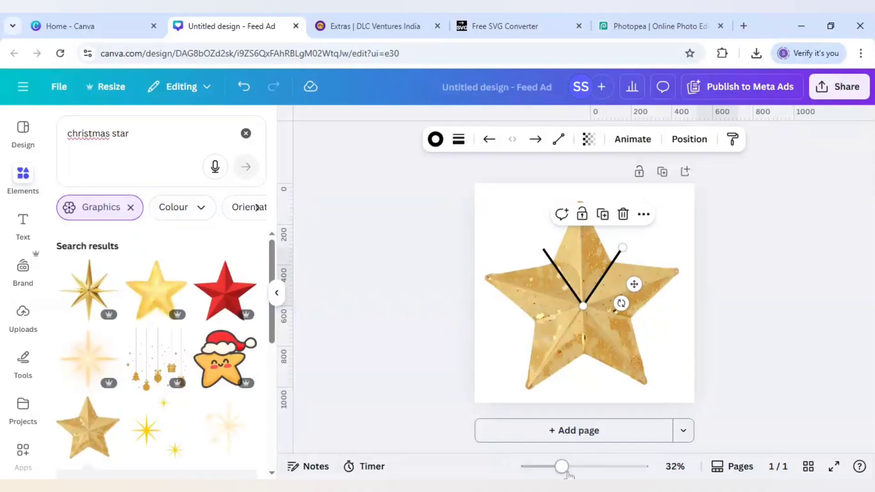
{"action": "left_click_drag", "start_coordinate": [562, 466], "coordinate": [588, 466]}
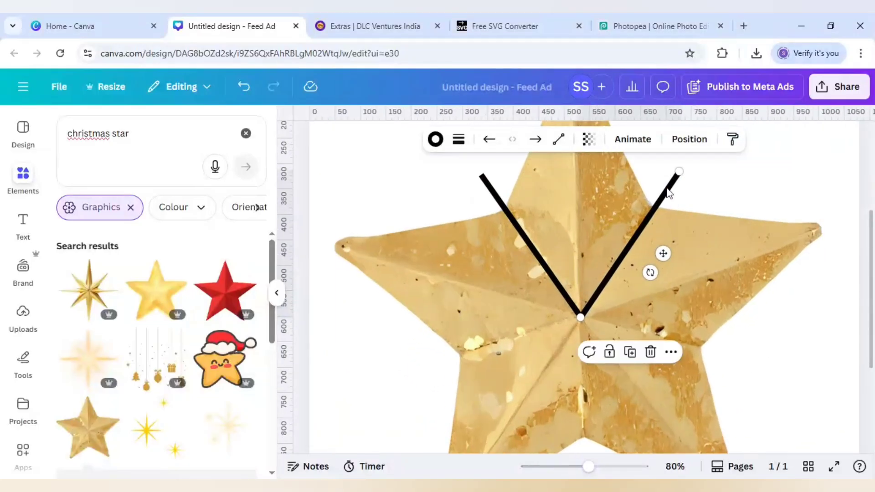
{"action": "left_click", "coordinate": [652, 222]}
{"action": "left_click", "coordinate": [651, 220]}
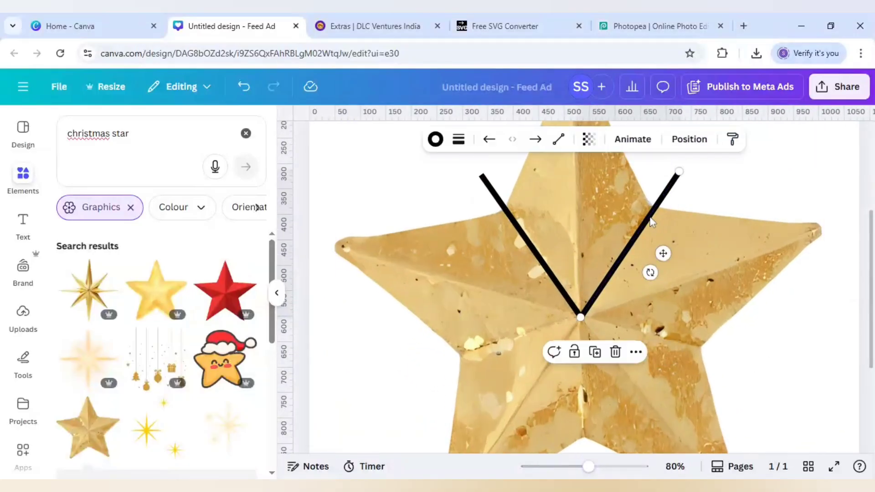
{"action": "left_click_drag", "start_coordinate": [650, 220], "coordinate": [651, 220]}
{"action": "key", "text": "Up"}
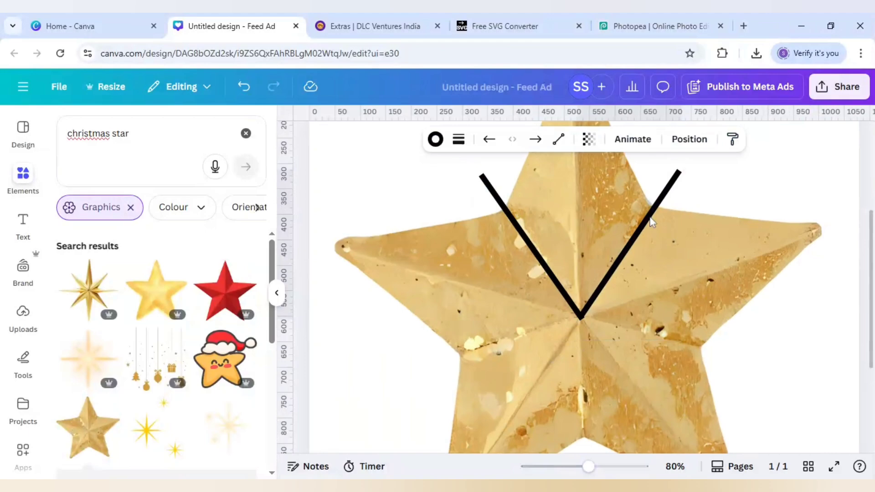
{"action": "key", "text": "Up"}
{"action": "key", "text": "Down"}
{"action": "key", "text": "Down"}
{"action": "key", "text": "Down"}
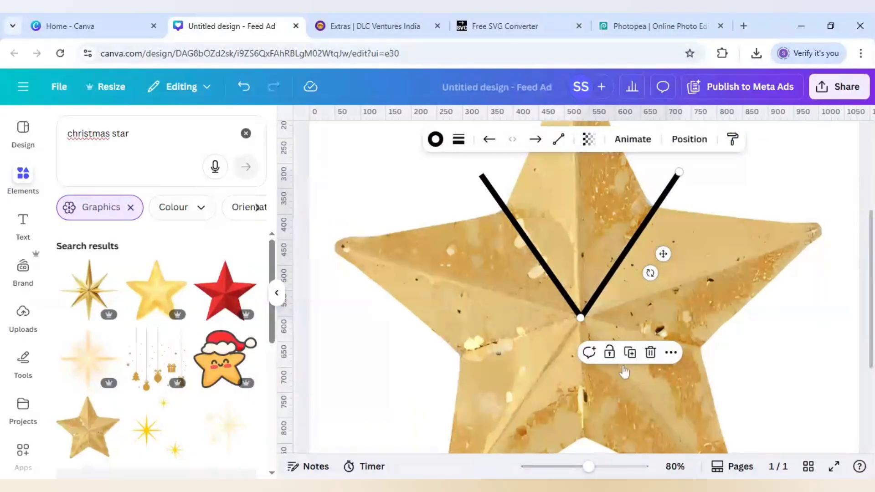
Duplicate the upper-right line, then rotate and place the copy from the star's centre through the lower-right notch
{"action": "left_click", "coordinate": [629, 353]}
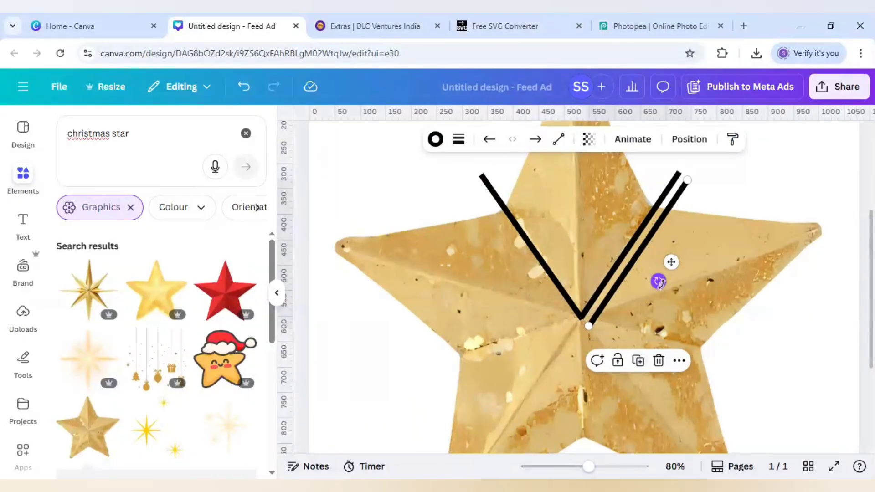
{"action": "left_click_drag", "start_coordinate": [659, 281], "coordinate": [661, 219]}
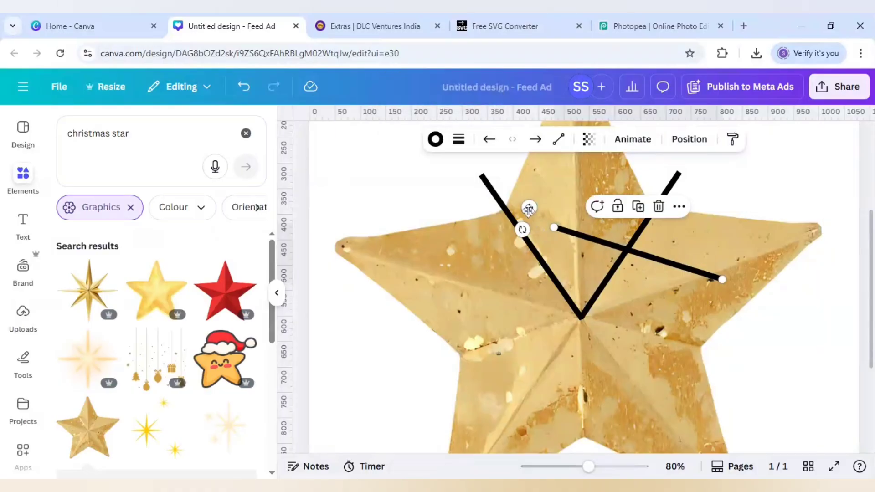
{"action": "left_click_drag", "start_coordinate": [529, 207], "coordinate": [557, 297]}
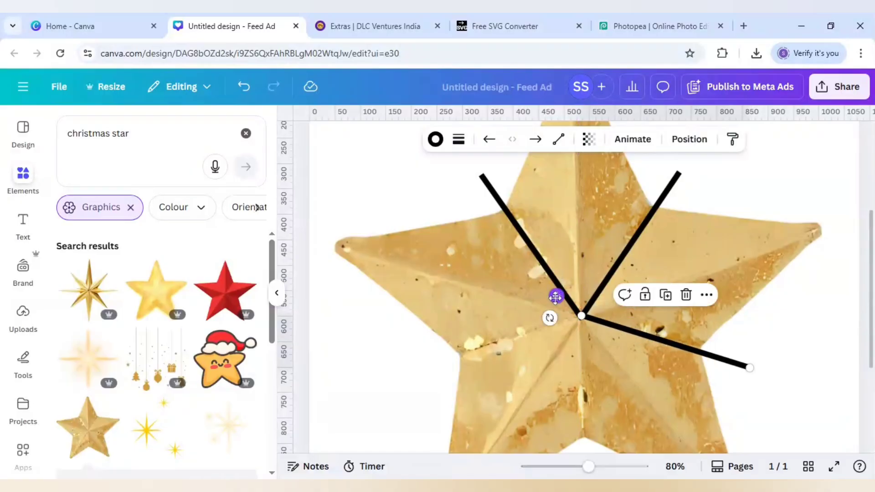
{"action": "left_click", "coordinate": [811, 366]}
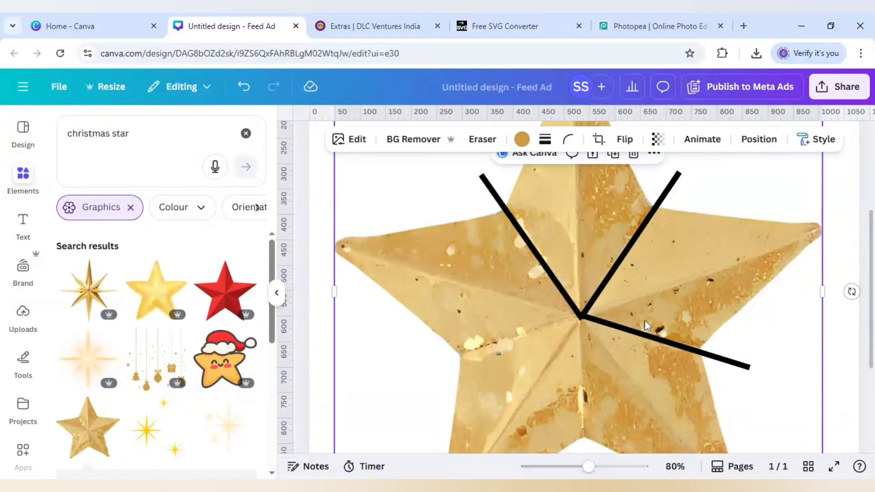
Duplicate the lower-right line, then rotate and place the copy from the star's centre through the lower-left notch
{"action": "left_click", "coordinate": [650, 337]}
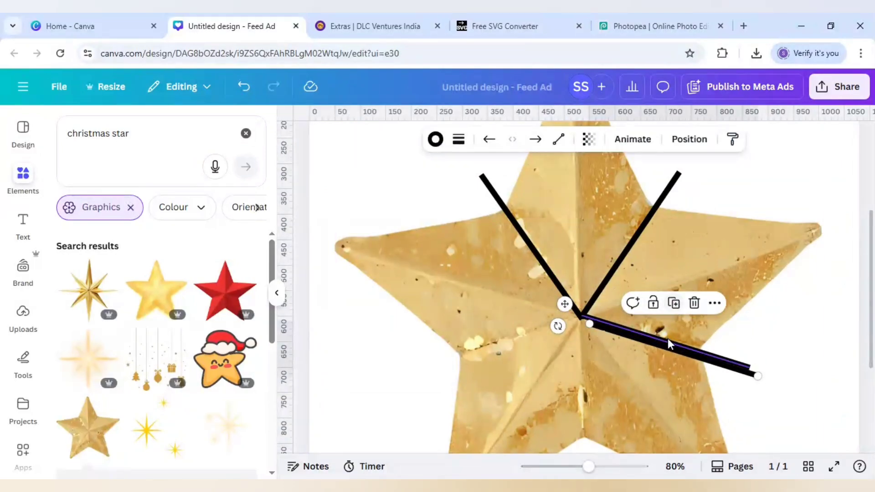
{"action": "left_click_drag", "start_coordinate": [666, 347], "coordinate": [558, 366]}
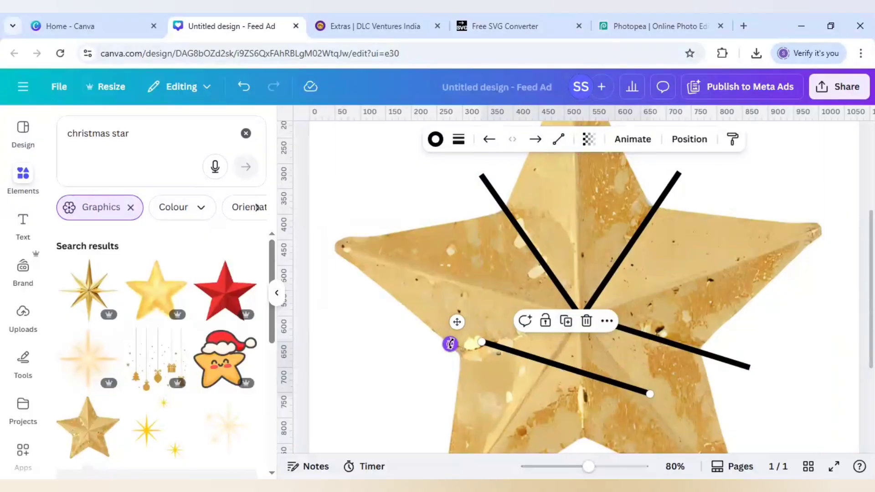
{"action": "left_click_drag", "start_coordinate": [450, 344], "coordinate": [530, 391]}
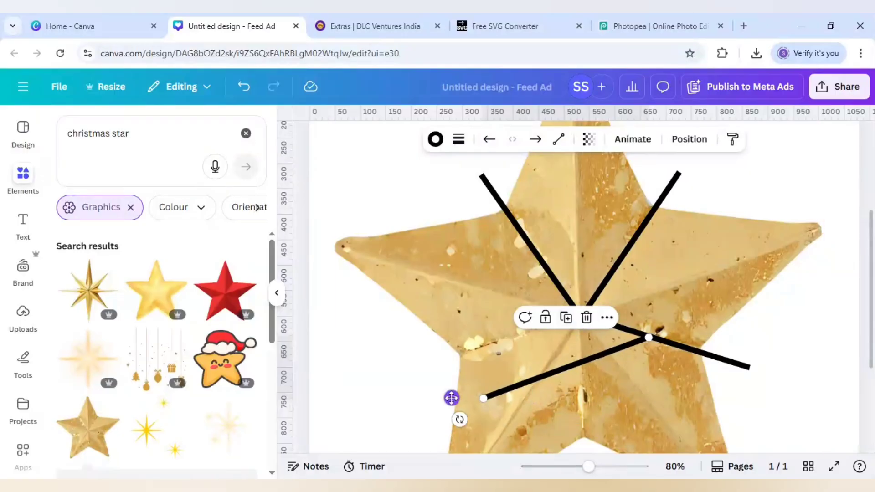
{"action": "left_click_drag", "start_coordinate": [452, 398], "coordinate": [384, 376]}
Duplicate the lower-left line, rotate the copy to about 86°, and place it from the star's centre down through the bottom notch
{"action": "left_click", "coordinate": [498, 297]}
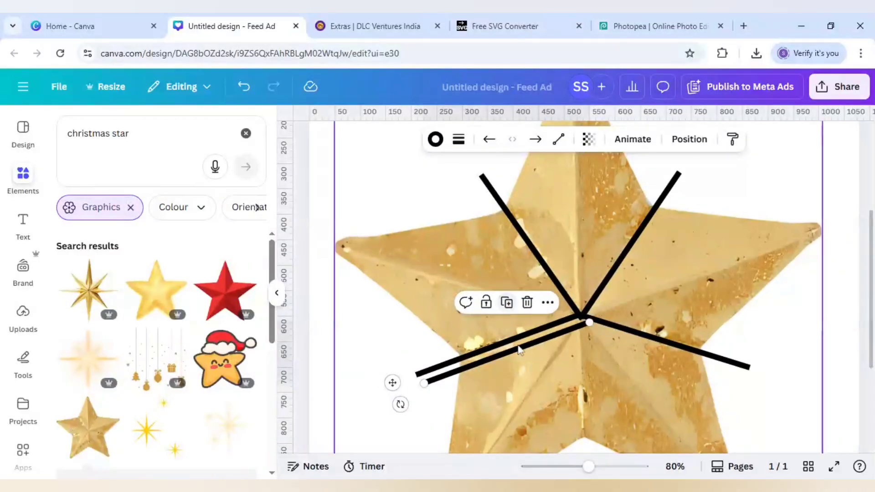
{"action": "left_click_drag", "start_coordinate": [519, 350], "coordinate": [575, 364]}
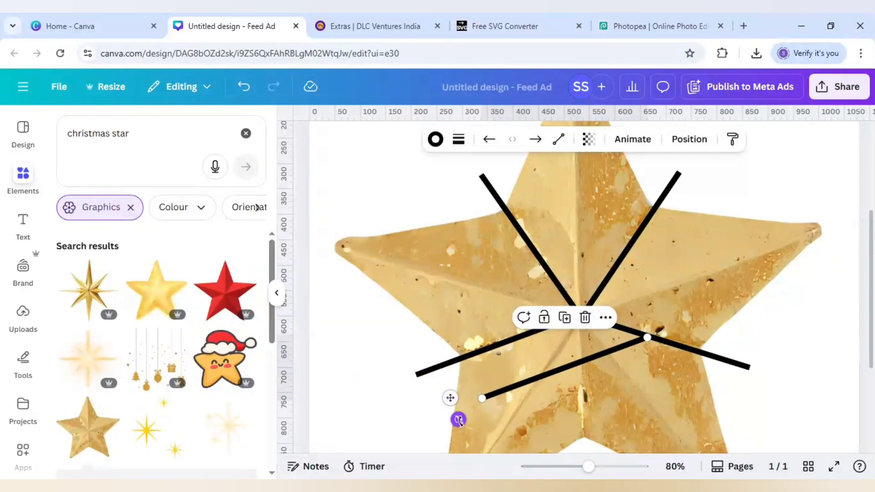
{"action": "left_click_drag", "start_coordinate": [458, 419], "coordinate": [580, 410]}
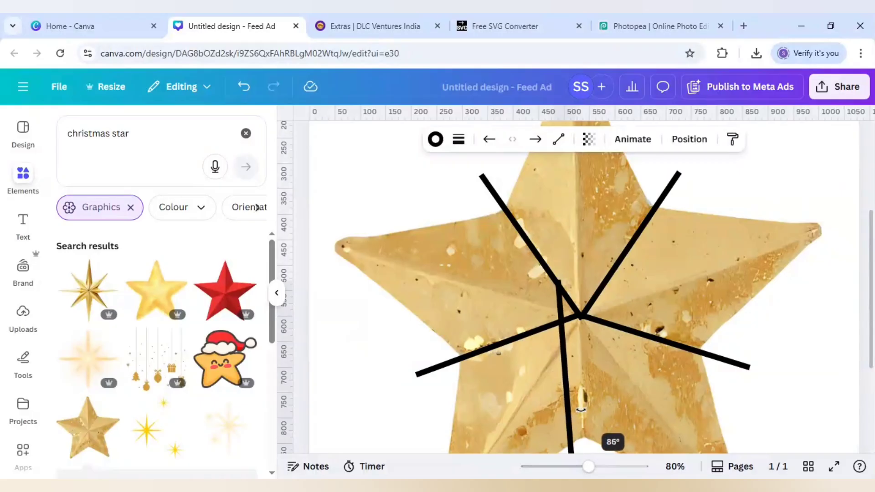
{"action": "left_click_drag", "start_coordinate": [580, 410], "coordinate": [580, 410]}
{"action": "left_click_drag", "start_coordinate": [535, 381], "coordinate": [558, 410]}
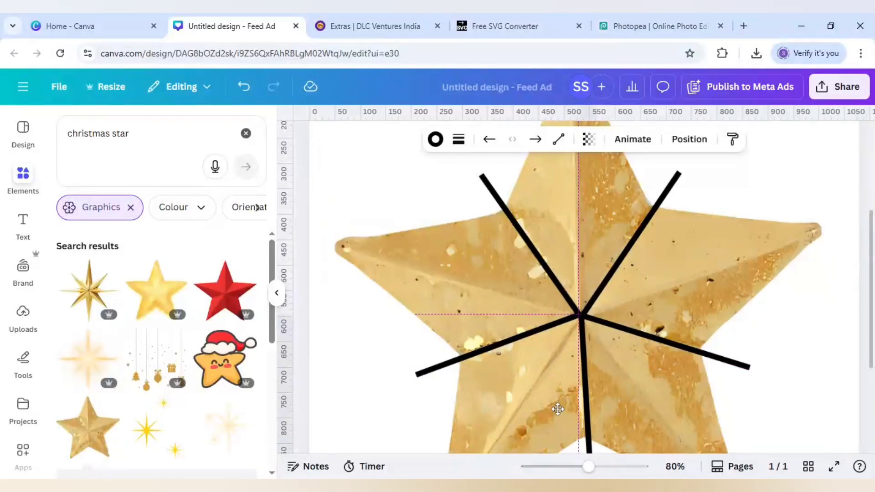
{"action": "left_click_drag", "start_coordinate": [558, 409], "coordinate": [558, 409]}
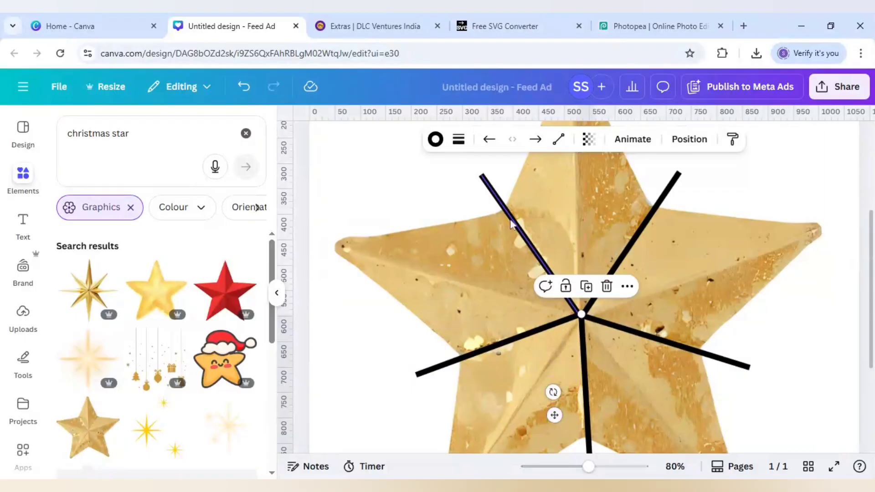
{"action": "left_click", "coordinate": [520, 235]}
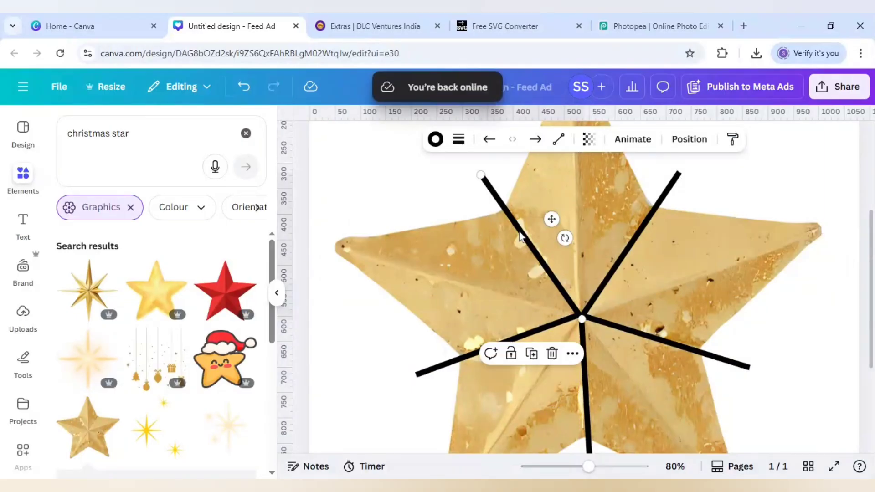
{"action": "left_click", "coordinate": [651, 222]}
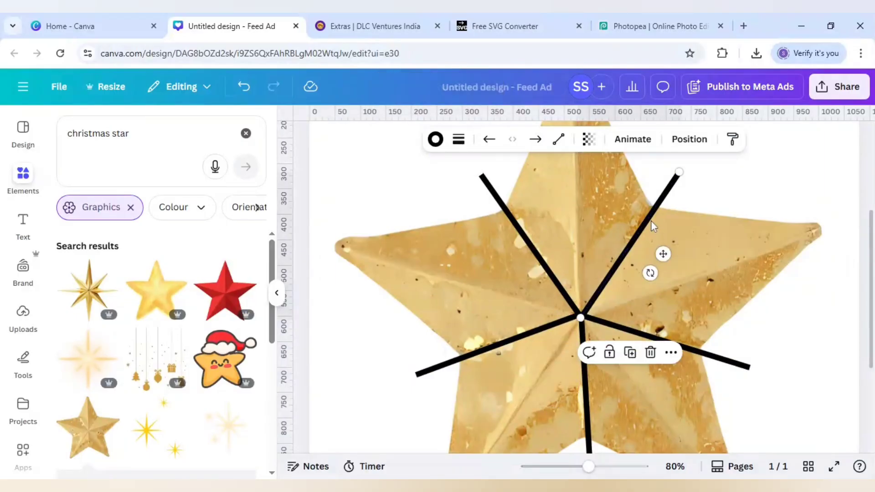
{"action": "left_click", "coordinate": [720, 360]}
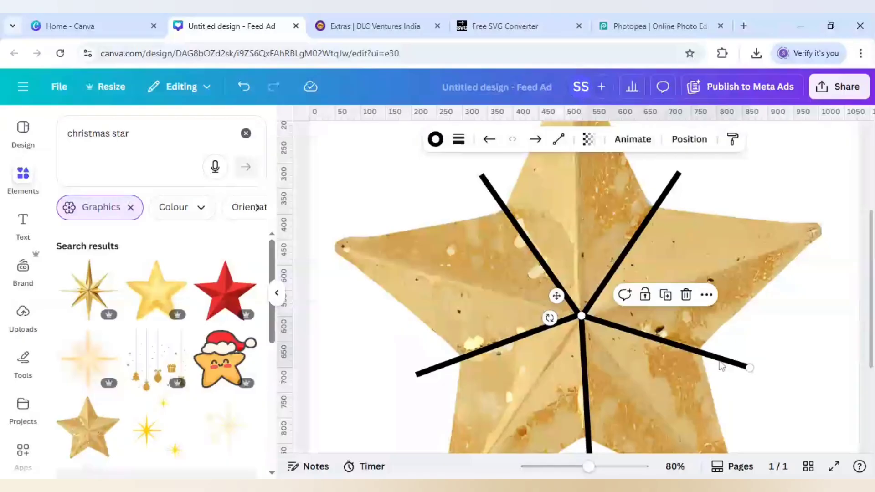
{"action": "left_click", "coordinate": [585, 372]}
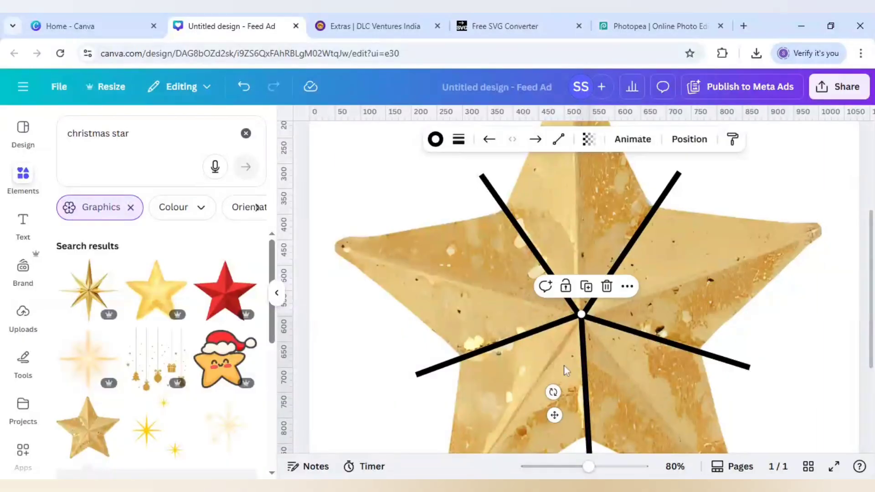
{"action": "left_click", "coordinate": [483, 353]}
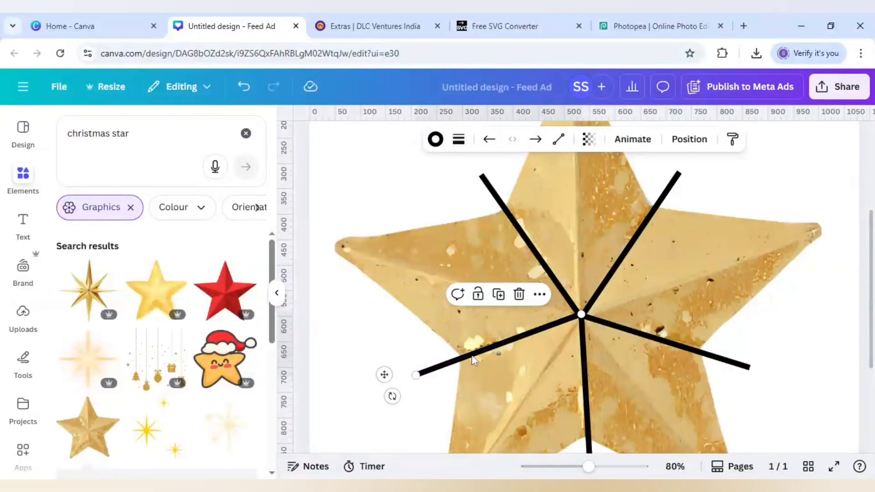
Add a circle shape over the star and shrink it to a small dot beside the point where the lines meet
{"action": "left_click", "coordinate": [792, 362]}
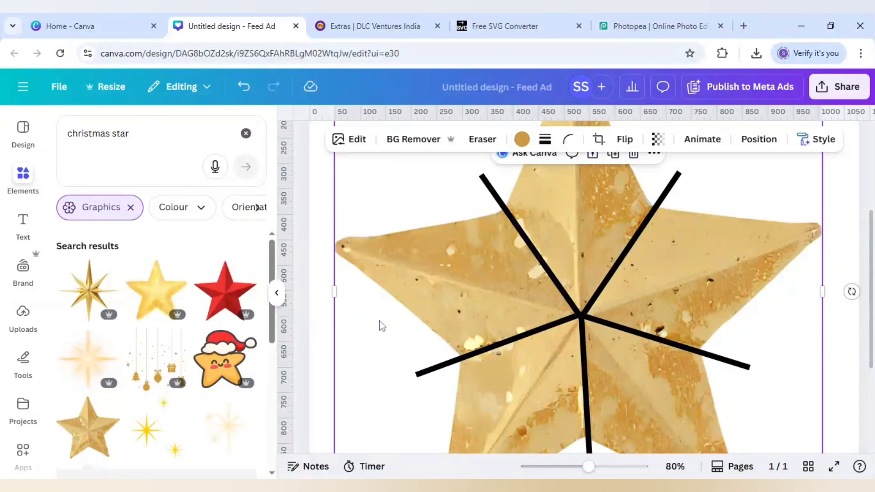
{"action": "key", "text": "c"}
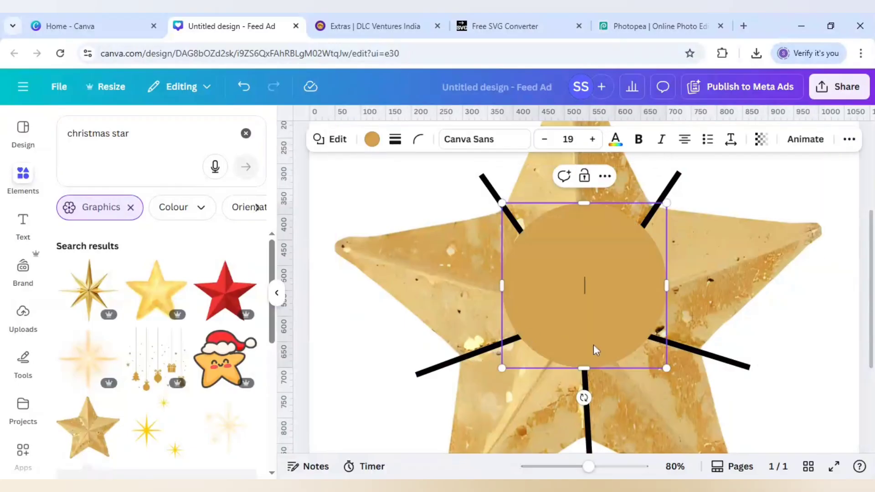
{"action": "left_click_drag", "start_coordinate": [584, 307], "coordinate": [556, 314]}
{"action": "left_click", "coordinate": [403, 342]}
{"action": "left_click", "coordinate": [529, 354]}
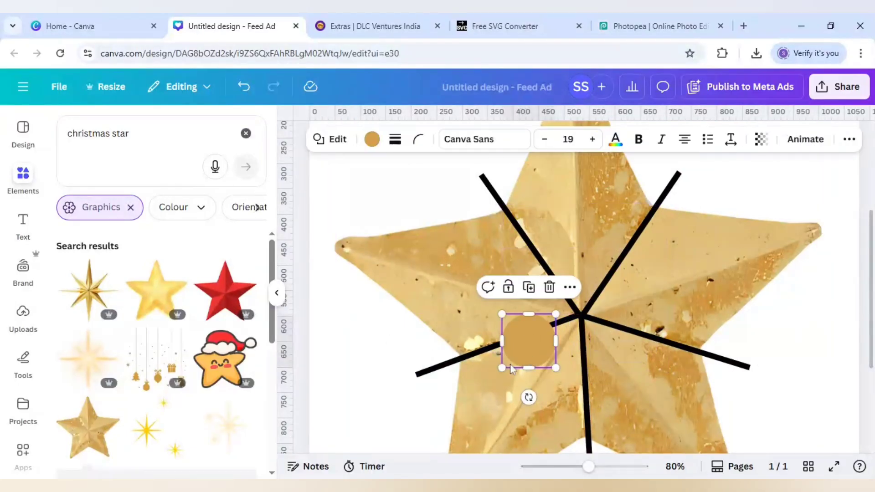
{"action": "left_click_drag", "start_coordinate": [502, 368], "coordinate": [549, 335]}
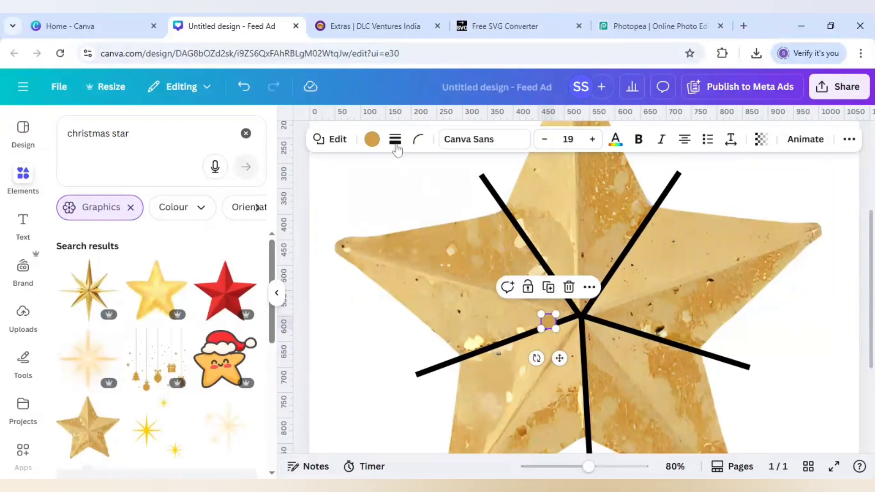
Fill the small circle with white and centre it on the point where the five lines meet
{"action": "left_click", "coordinate": [371, 139]}
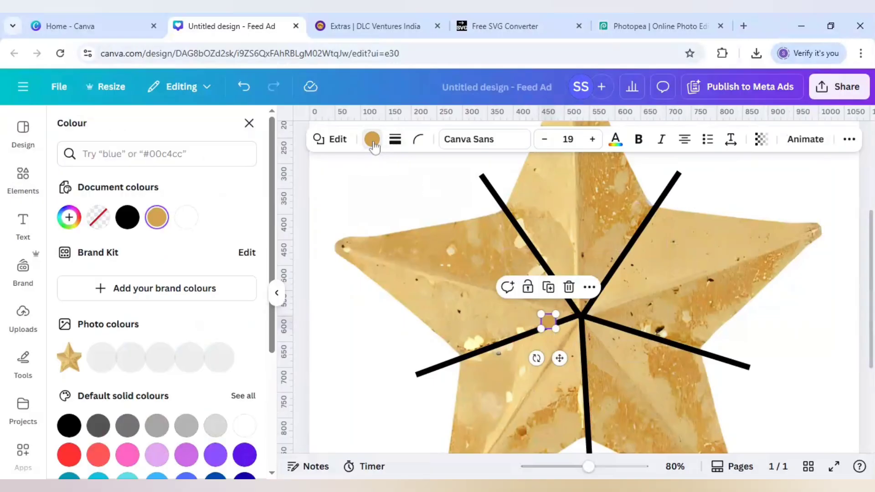
{"action": "left_click", "coordinate": [184, 223]}
{"action": "left_click_drag", "start_coordinate": [559, 358], "coordinate": [592, 355]}
{"action": "left_click_drag", "start_coordinate": [573, 322], "coordinate": [577, 319]}
{"action": "left_click_drag", "start_coordinate": [593, 348], "coordinate": [593, 348]}
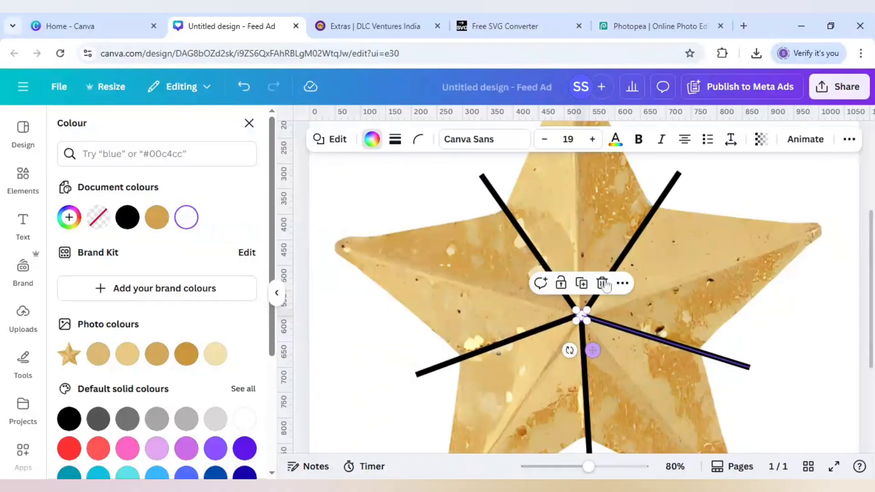
Change the stroke colour of all five radiating lines from black to white
{"action": "left_click", "coordinate": [624, 250]}
{"action": "left_click", "coordinate": [436, 139]}
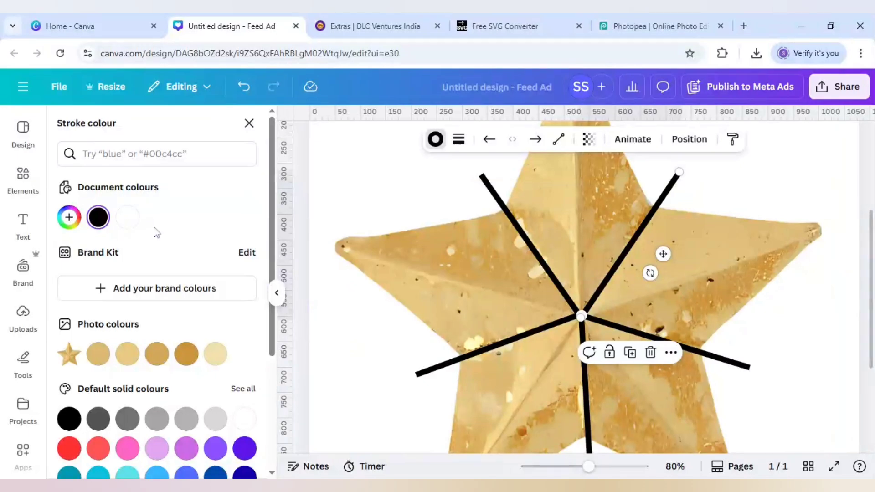
{"action": "left_click", "coordinate": [129, 219]}
{"action": "left_click", "coordinate": [139, 460]}
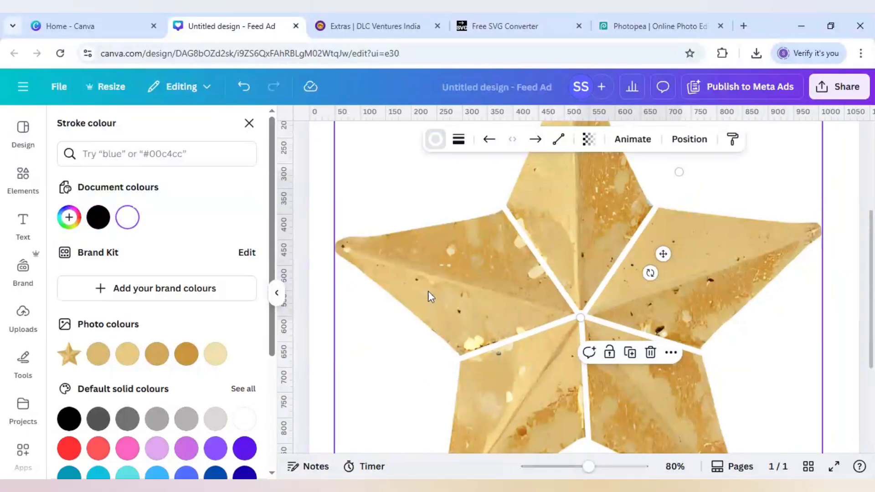
Apply the Custom Duotone effect to the gold star image
{"action": "left_click", "coordinate": [407, 281]}
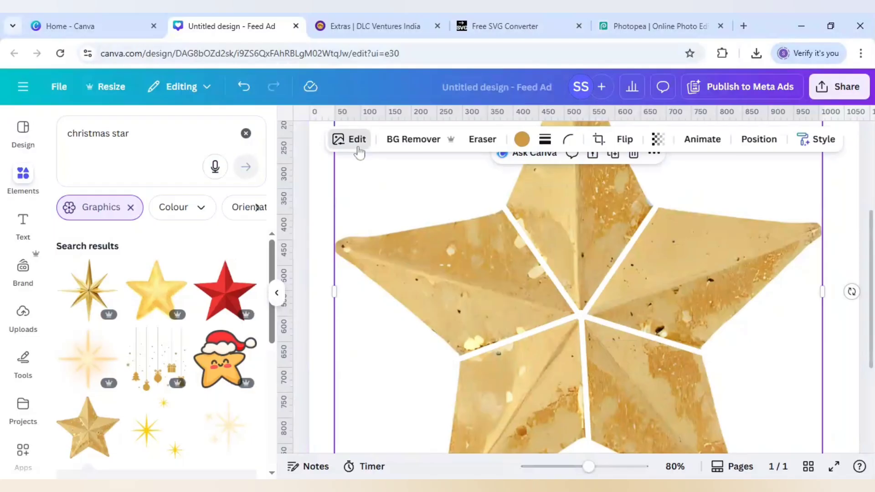
{"action": "left_click", "coordinate": [356, 139]}
{"action": "scroll", "coordinate": [228, 374], "scroll_direction": "down", "scroll_amount": 4}
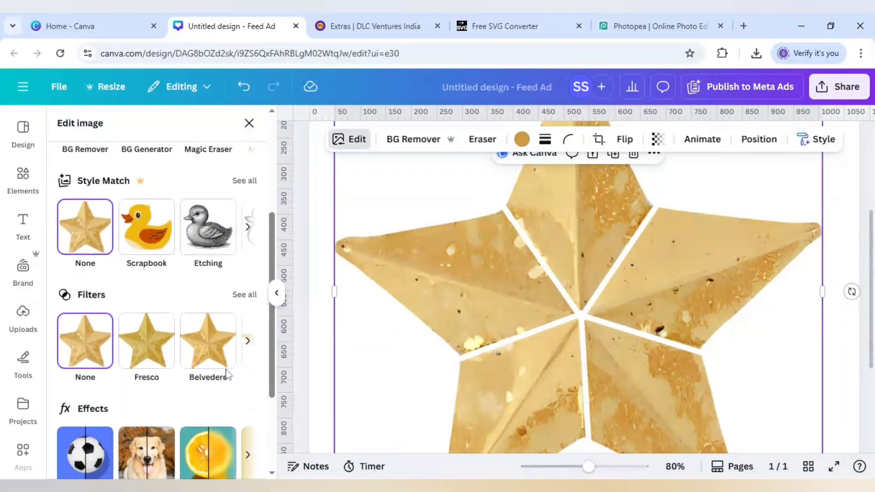
{"action": "scroll", "coordinate": [226, 374], "scroll_direction": "down", "scroll_amount": 2}
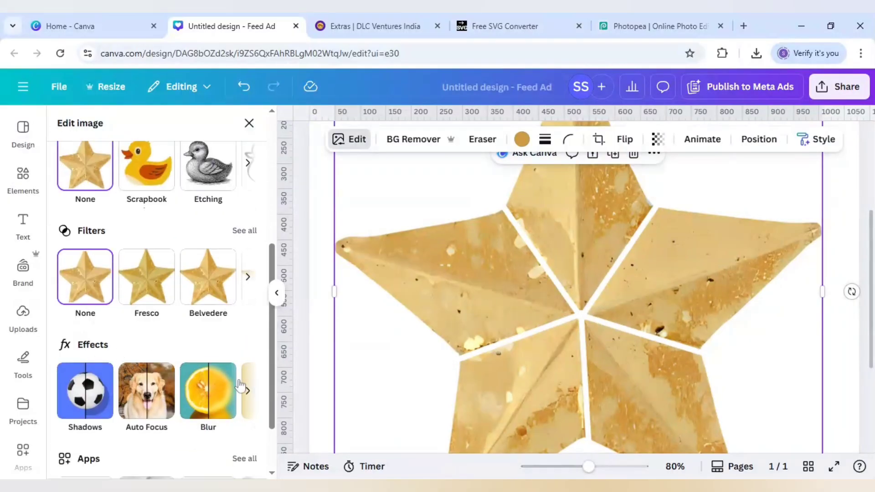
{"action": "left_click", "coordinate": [249, 392]}
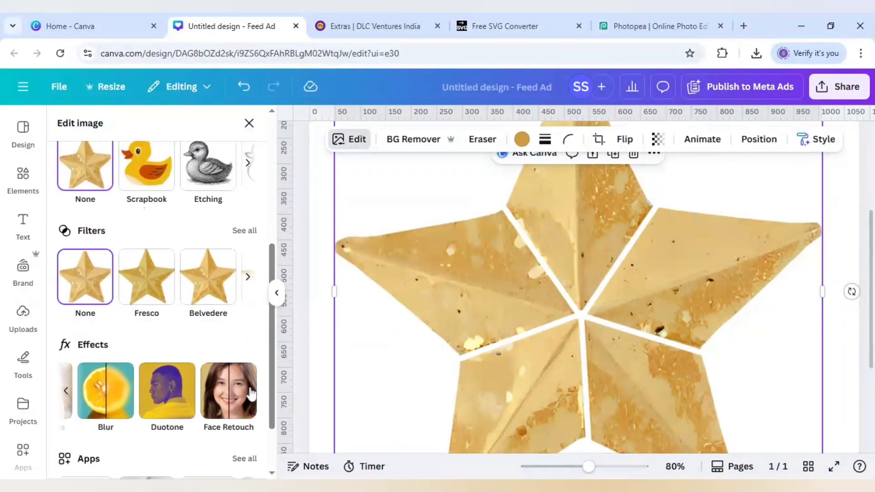
{"action": "left_click", "coordinate": [171, 386]}
{"action": "left_click", "coordinate": [83, 292]}
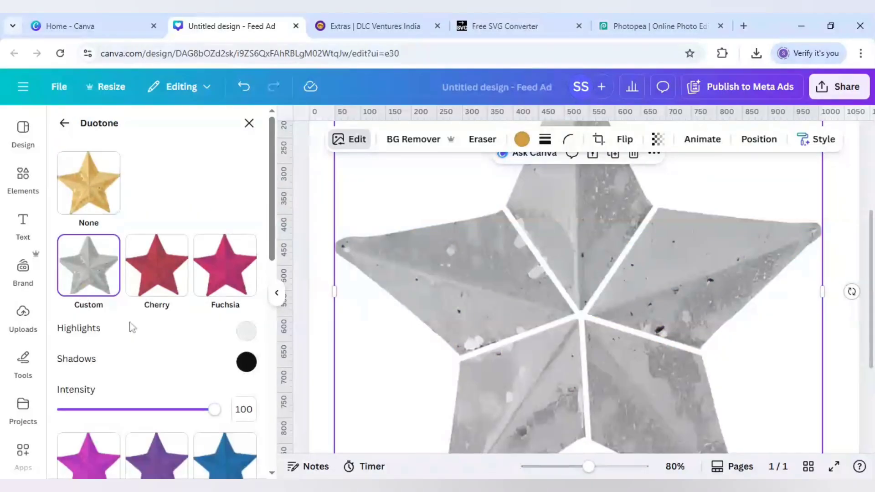
Set both the highlights and the shadows of the star's Duotone effect to black (#000000)
{"action": "left_click", "coordinate": [246, 332]}
{"action": "left_click_drag", "start_coordinate": [250, 197], "coordinate": [249, 284]}
{"action": "left_click", "coordinate": [246, 362]}
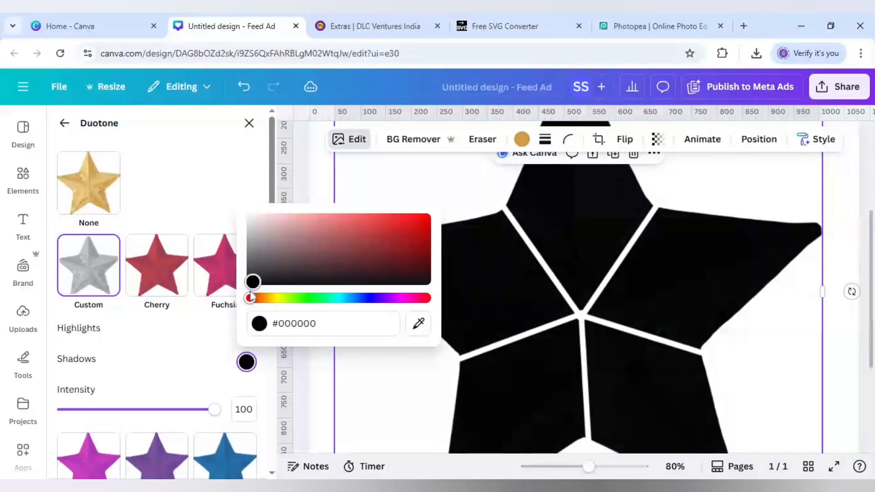
{"action": "left_click", "coordinate": [246, 185]}
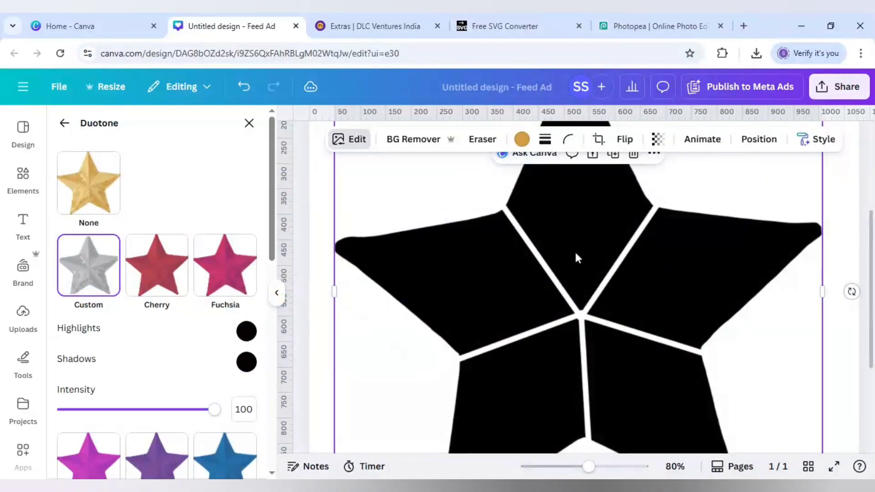
Download the divided black star design as a PNG at size 1 (1,080 × 1,080 px)
{"action": "left_click_drag", "start_coordinate": [588, 467], "coordinate": [549, 468]}
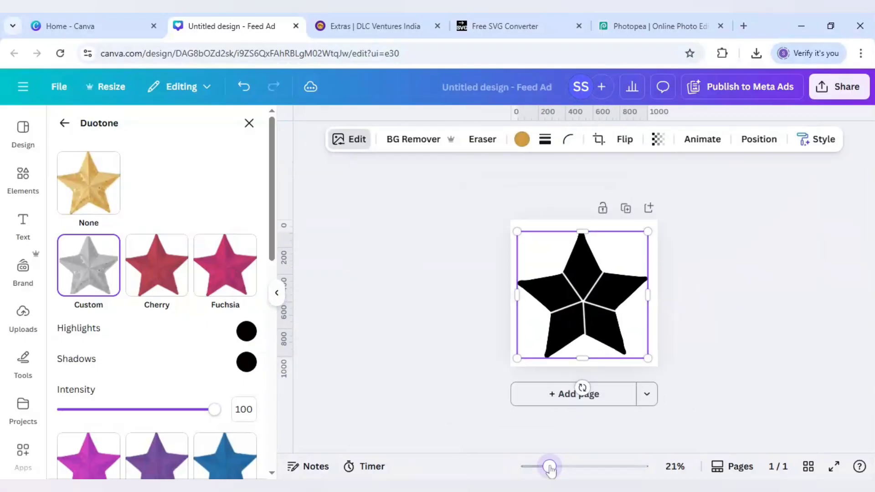
{"action": "left_click", "coordinate": [824, 91]}
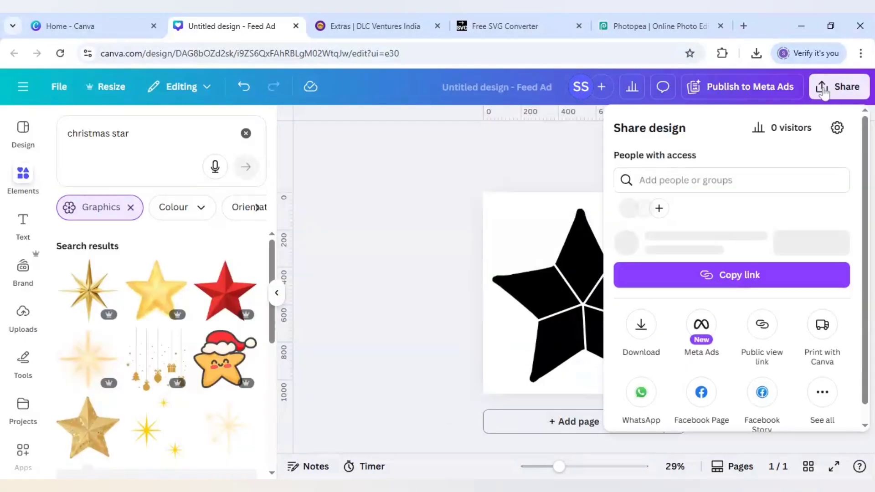
{"action": "left_click", "coordinate": [641, 353]}
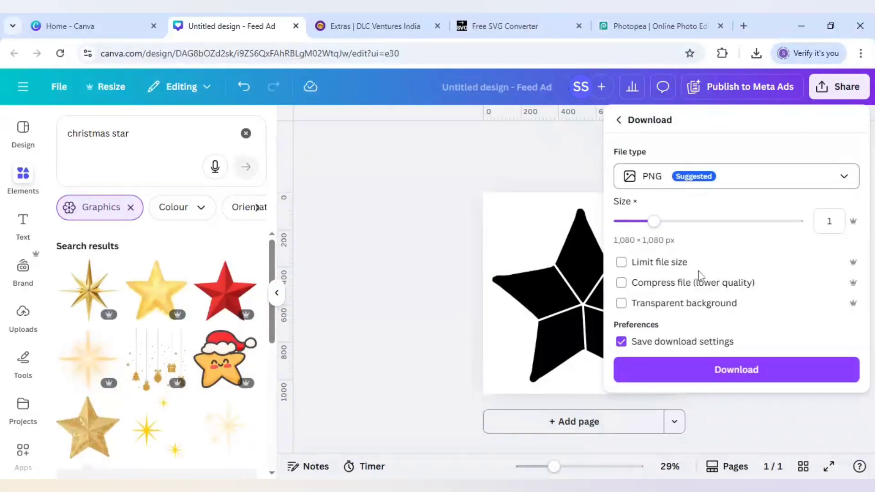
{"action": "left_click", "coordinate": [727, 373]}
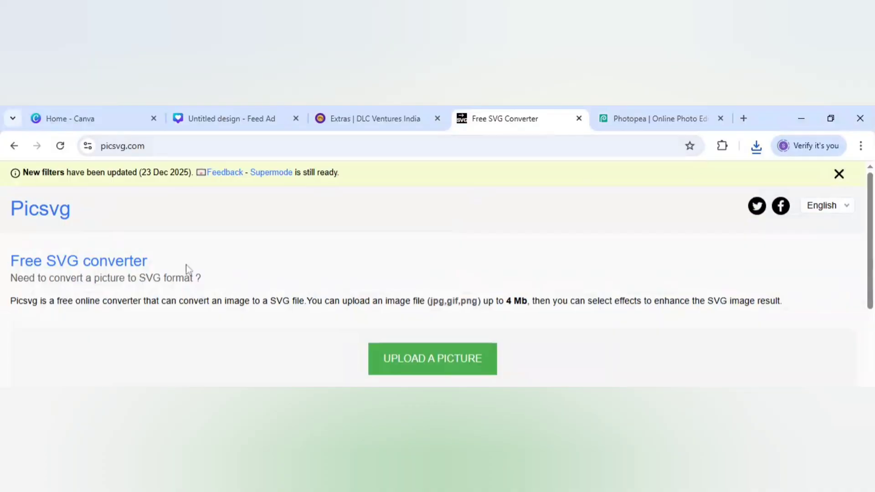
In Picsvg, convert the downloaded star picture with the Internal 3 filter and download the SVG
{"action": "left_click", "coordinate": [411, 360]}
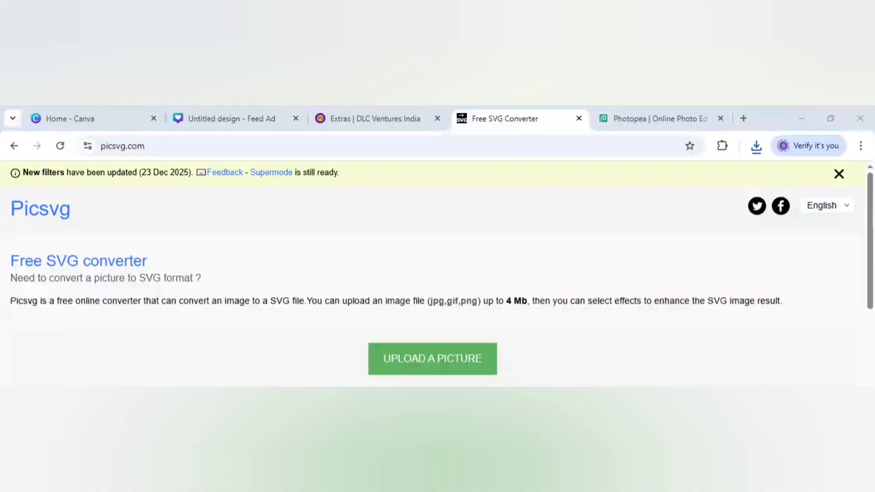
{"action": "double_click", "coordinate": [360, 318]}
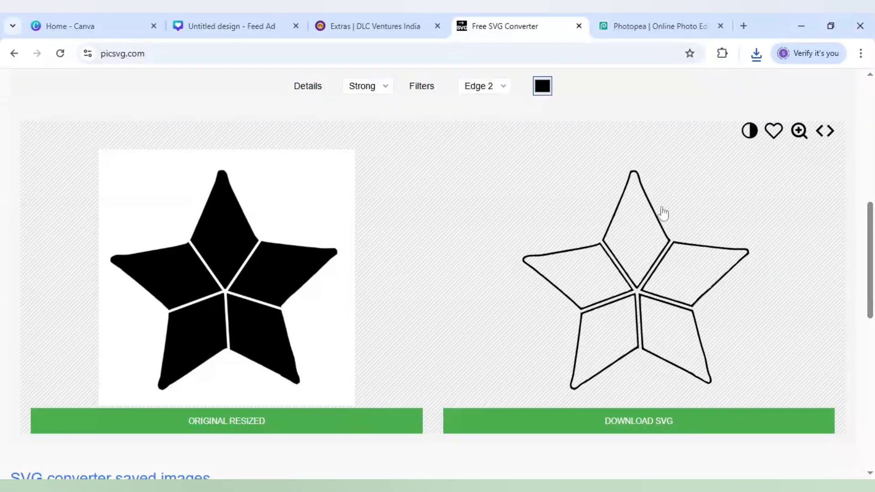
{"action": "left_click", "coordinate": [495, 94]}
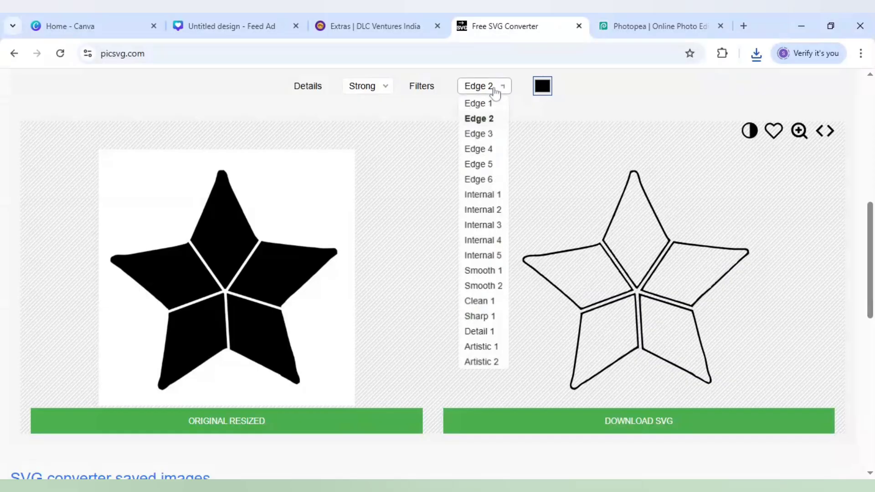
{"action": "left_click", "coordinate": [500, 227]}
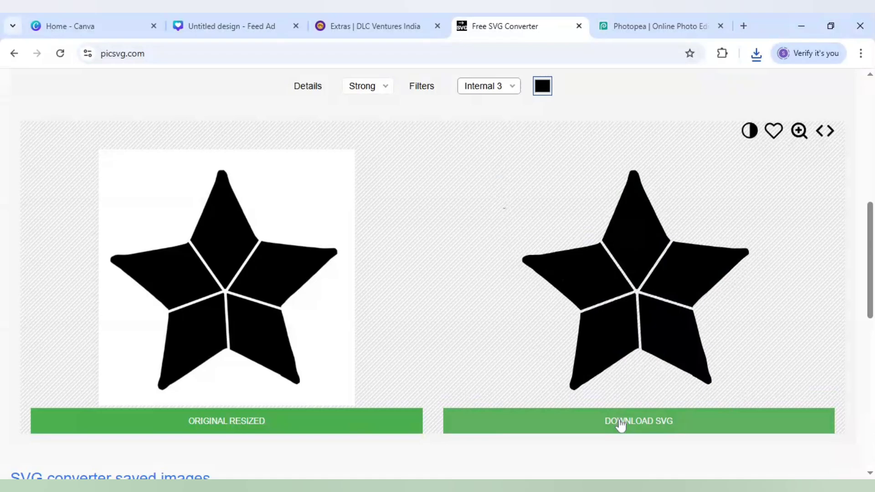
{"action": "left_click", "coordinate": [621, 425]}
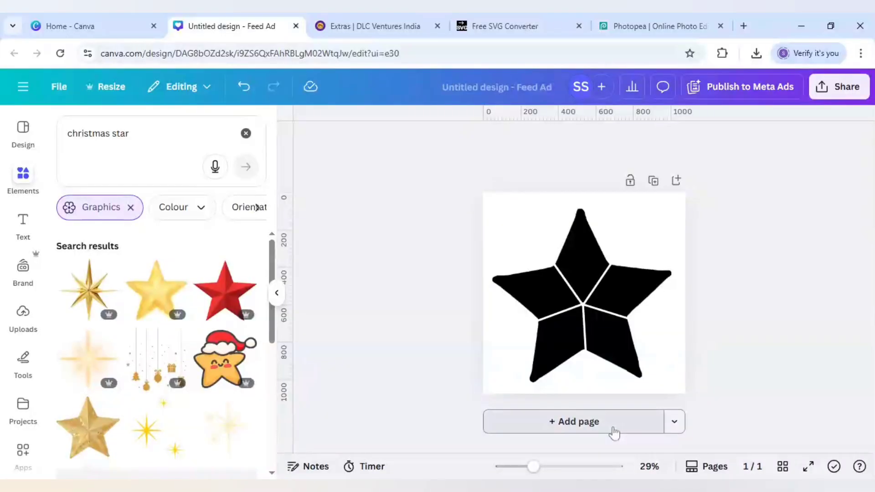
Back in Canva, add a second page and fill its background with solid deep violet
{"action": "left_click", "coordinate": [614, 432]}
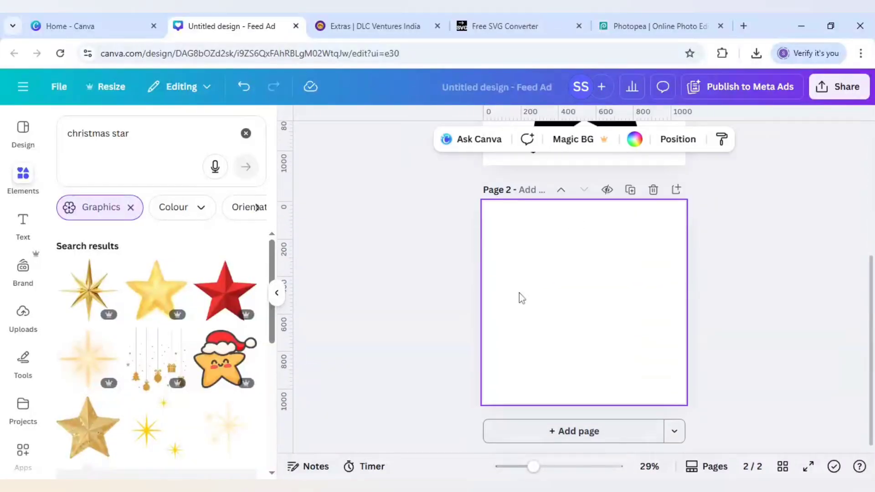
{"action": "left_click", "coordinate": [636, 140]}
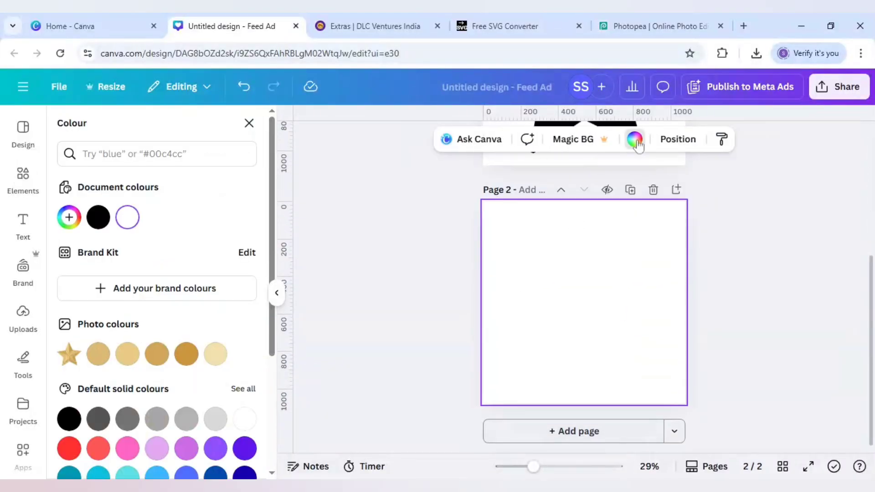
{"action": "scroll", "coordinate": [204, 382], "scroll_direction": "down", "scroll_amount": 2}
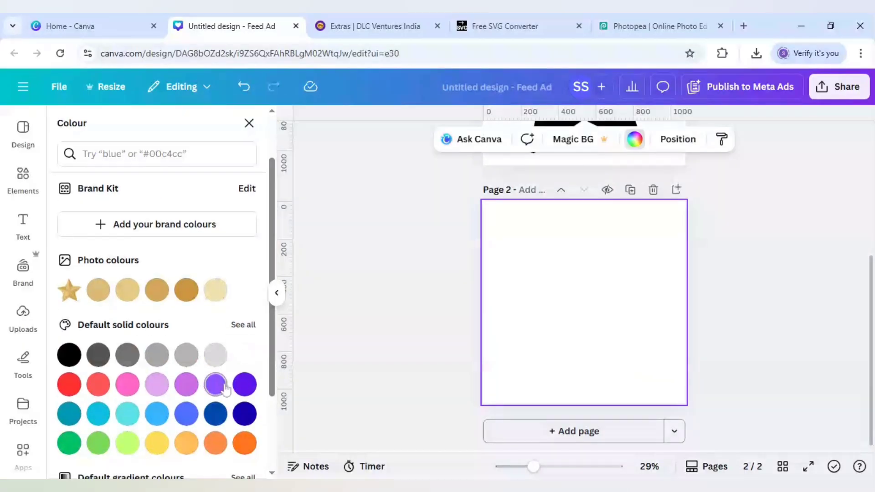
{"action": "left_click", "coordinate": [244, 385]}
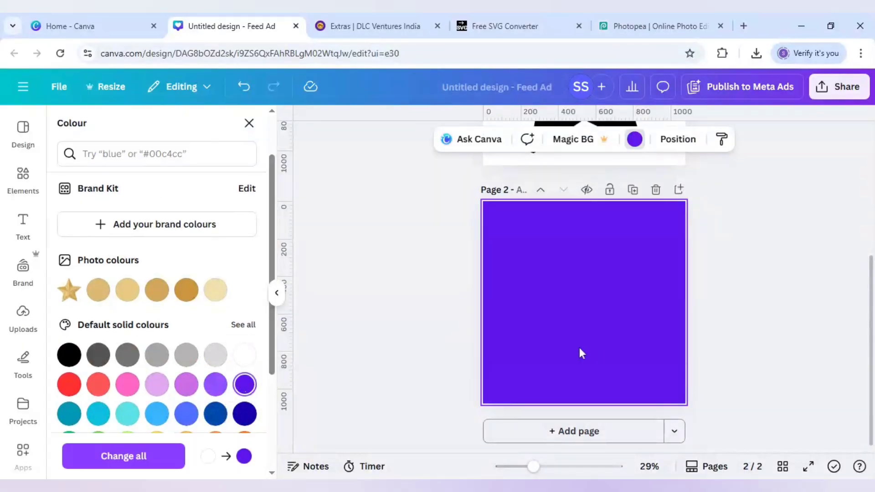
Download only the current violet page (Page 2) as a PNG
{"action": "left_click", "coordinate": [838, 87]}
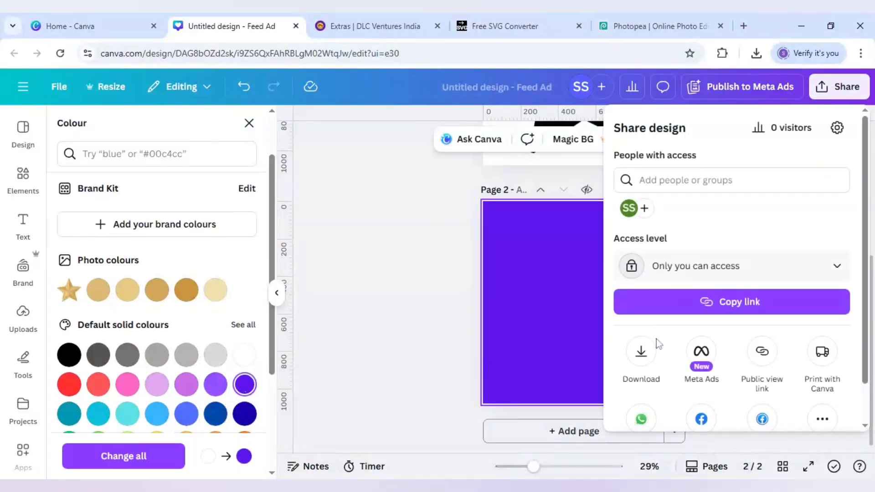
{"action": "left_click", "coordinate": [642, 354]}
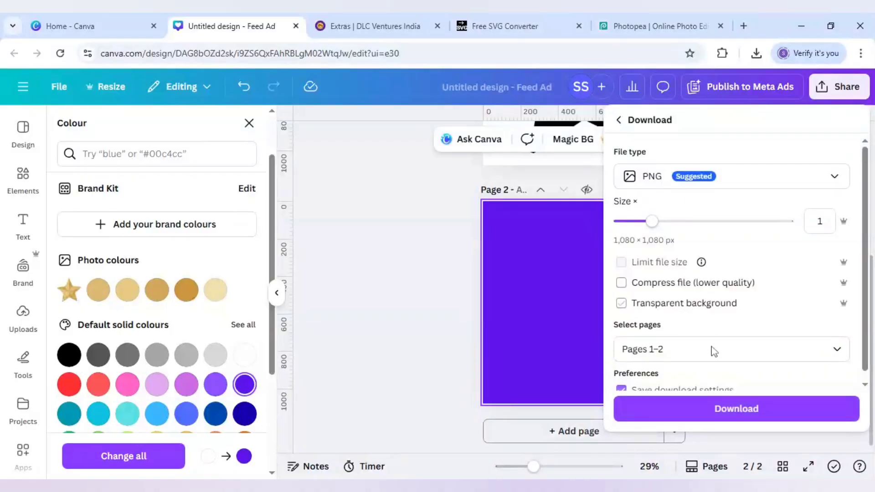
{"action": "left_click", "coordinate": [730, 349]}
{"action": "left_click", "coordinate": [675, 179]}
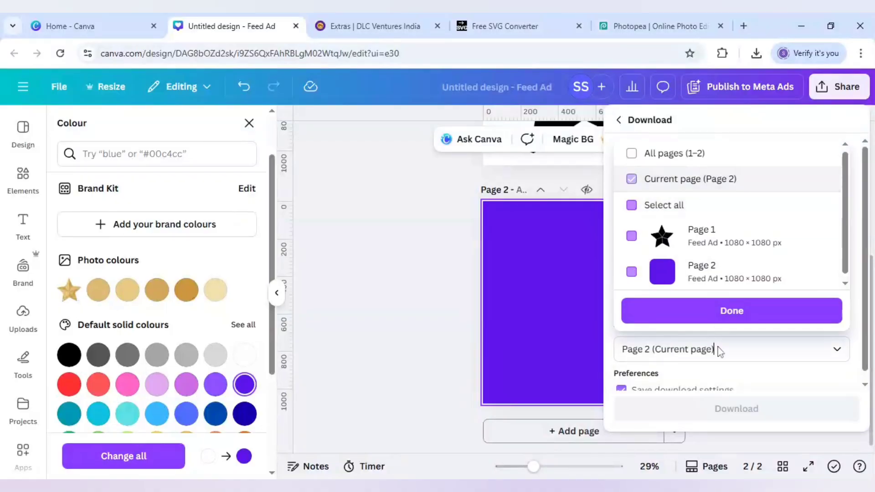
{"action": "left_click", "coordinate": [728, 412]}
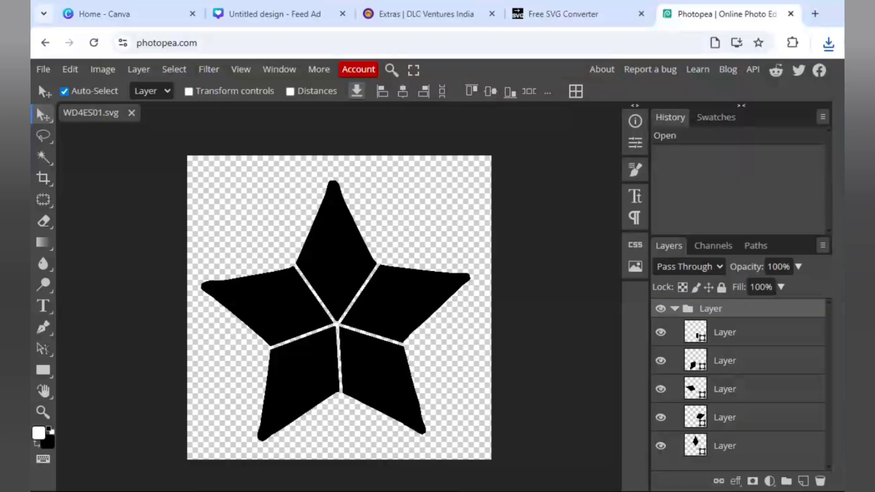
In Photopea, place the violet image into WD4ES01.svg and enlarge it to cover the whole canvas
{"action": "left_click", "coordinate": [45, 70]}
{"action": "left_click", "coordinate": [73, 131]}
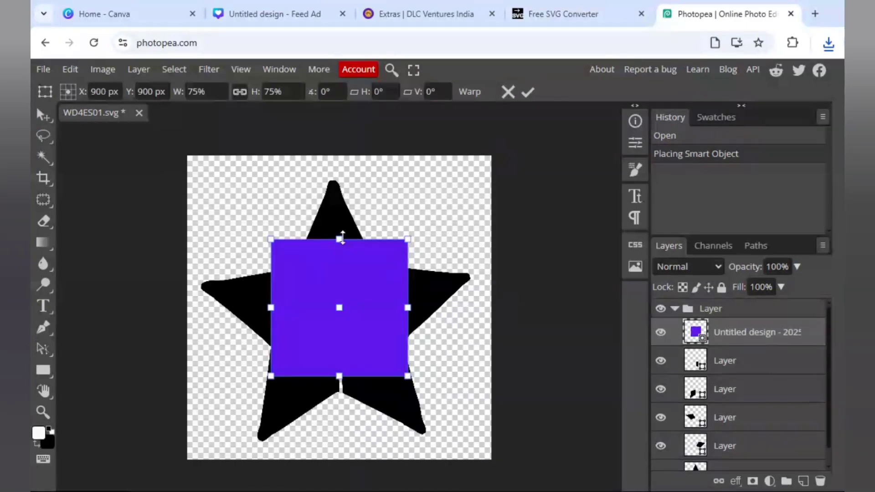
{"action": "left_click_drag", "start_coordinate": [342, 237], "coordinate": [340, 155]}
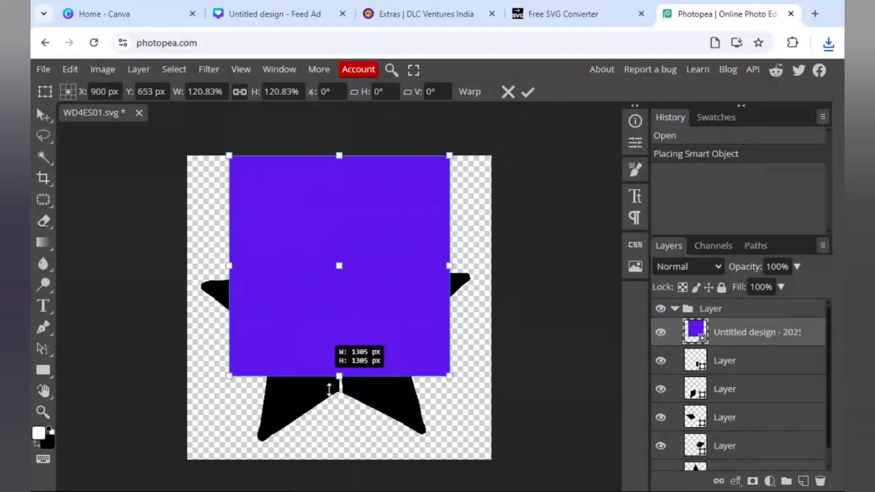
{"action": "left_click_drag", "start_coordinate": [329, 389], "coordinate": [321, 471]}
{"action": "key", "text": "Return"}
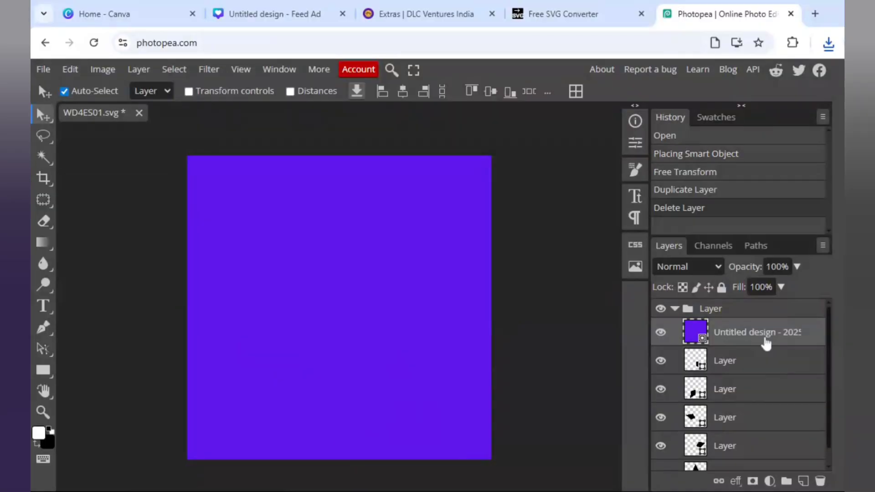
Clip the violet image to the star's lower-right section and place a duplicate of it over the lower-left section
{"action": "right_click", "coordinate": [766, 343]}
{"action": "left_click", "coordinate": [719, 382]}
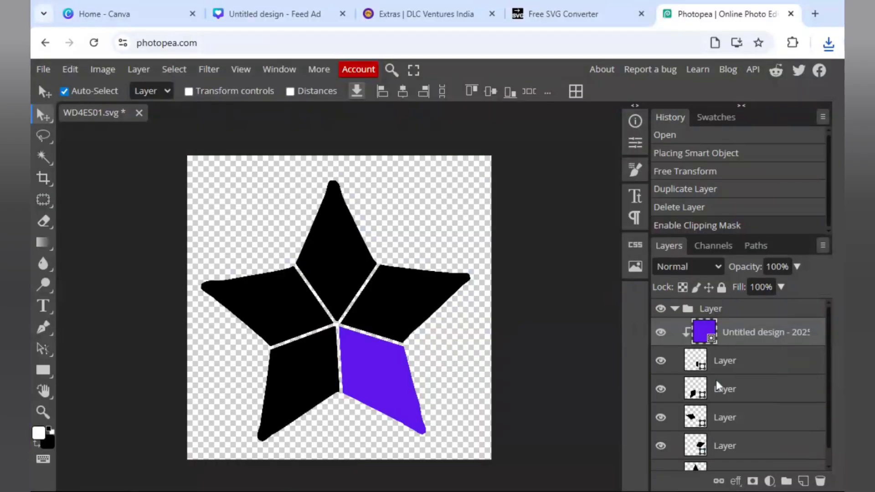
{"action": "right_click", "coordinate": [761, 337]}
{"action": "left_click", "coordinate": [756, 174]}
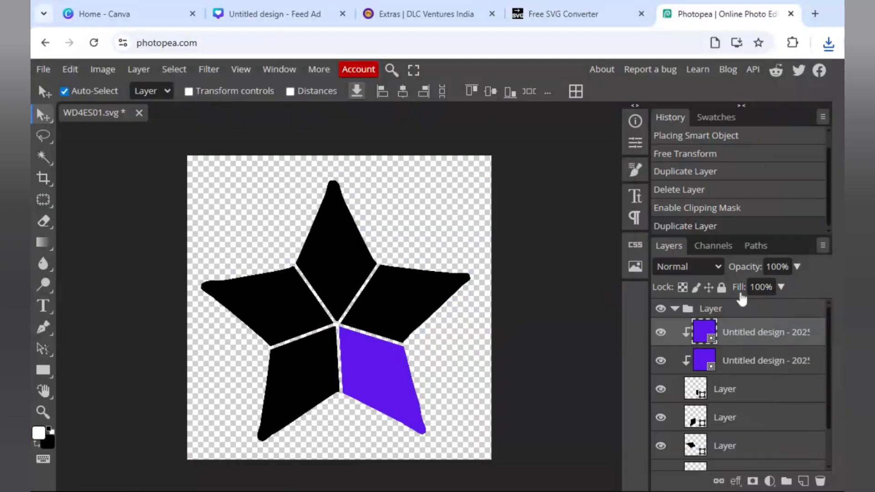
{"action": "left_click_drag", "start_coordinate": [757, 329], "coordinate": [774, 455]}
Duplicate the clipped violet layer three more times, placing the copies directly above the left, right and top section layers
{"action": "right_click", "coordinate": [766, 401]}
{"action": "left_click", "coordinate": [728, 177]}
{"action": "scroll", "coordinate": [773, 453], "scroll_direction": "down", "scroll_amount": 1}
{"action": "right_click", "coordinate": [760, 384]}
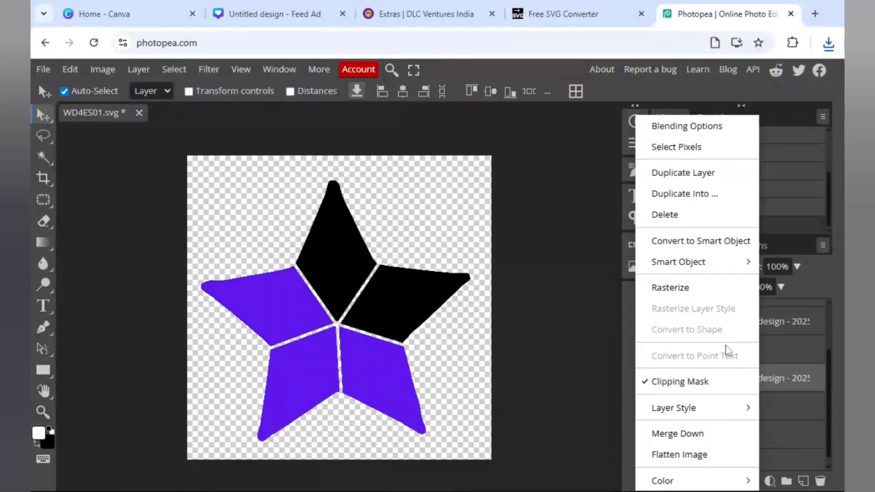
{"action": "left_click", "coordinate": [697, 173]}
{"action": "left_click_drag", "start_coordinate": [773, 375], "coordinate": [774, 451]}
{"action": "right_click", "coordinate": [779, 438]}
{"action": "left_click", "coordinate": [723, 176]}
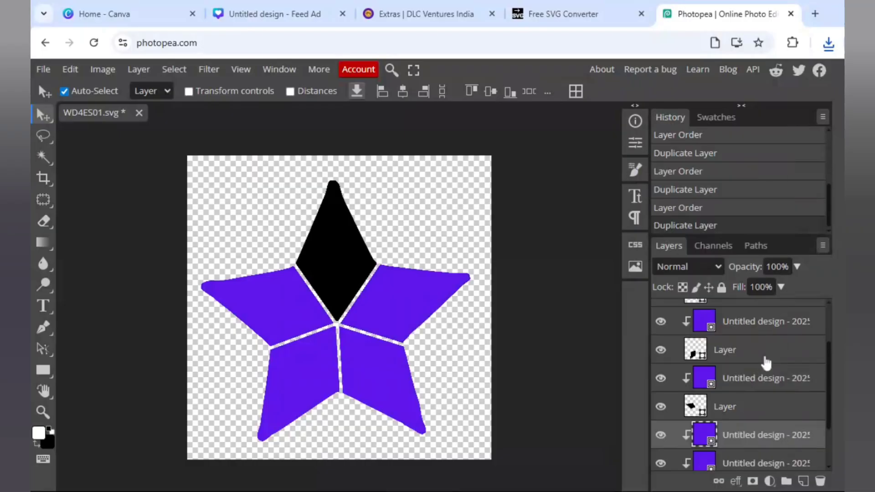
{"action": "scroll", "coordinate": [765, 362], "scroll_direction": "down", "scroll_amount": 1}
{"action": "left_click_drag", "start_coordinate": [777, 365], "coordinate": [774, 439]}
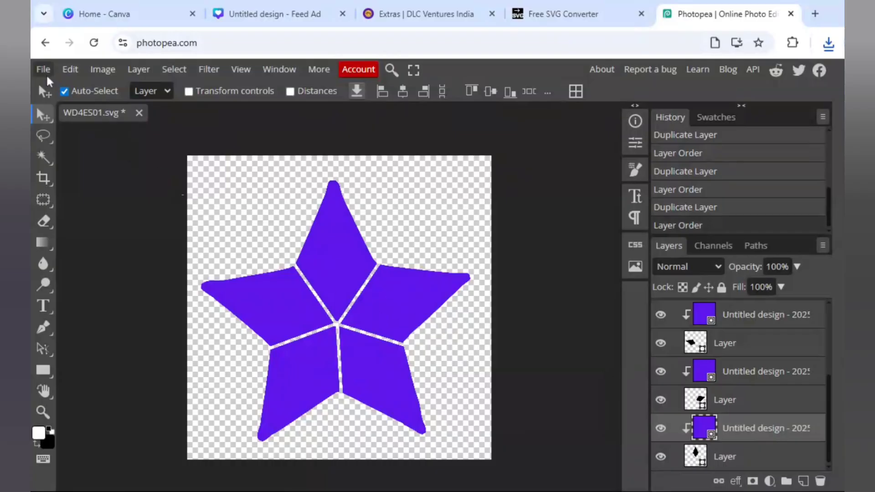
Save the layered star as a PSD and upload WD4ES01.psd to Canva
{"action": "left_click", "coordinate": [43, 69]}
{"action": "left_click", "coordinate": [71, 232]}
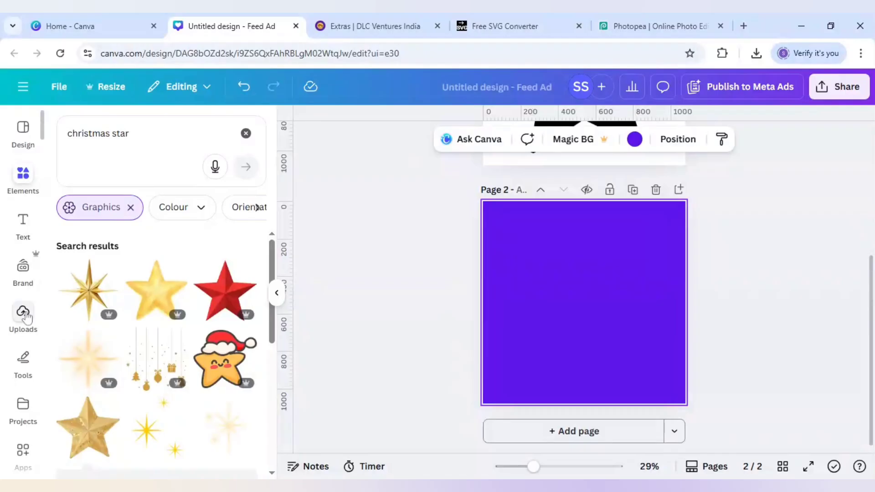
{"action": "left_click", "coordinate": [23, 316]}
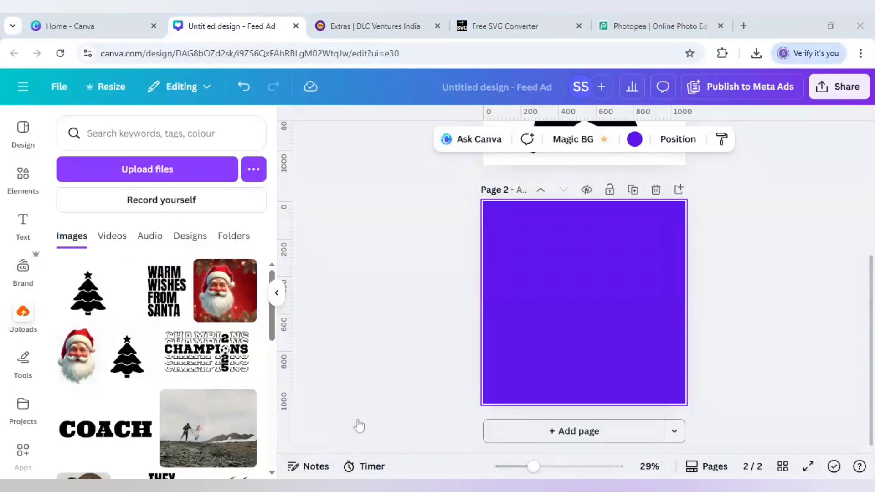
{"action": "left_click_drag", "start_coordinate": [359, 426], "coordinate": [263, 336]}
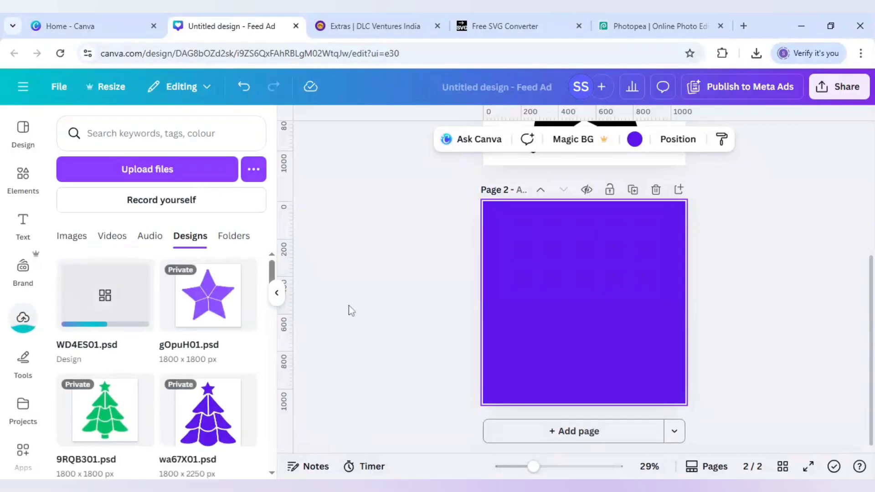
Add a third page, remove its violet background and place the WD4ES01.psd star design on it
{"action": "left_click", "coordinate": [588, 433]}
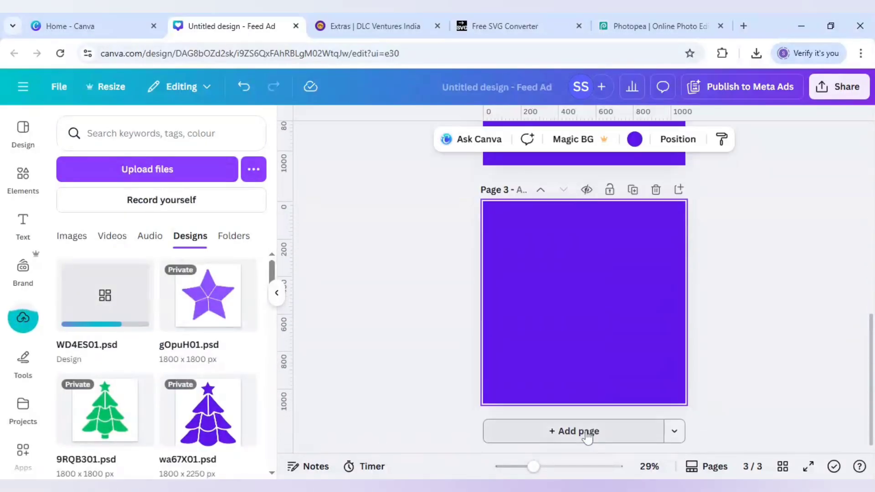
{"action": "key", "text": "Delete"}
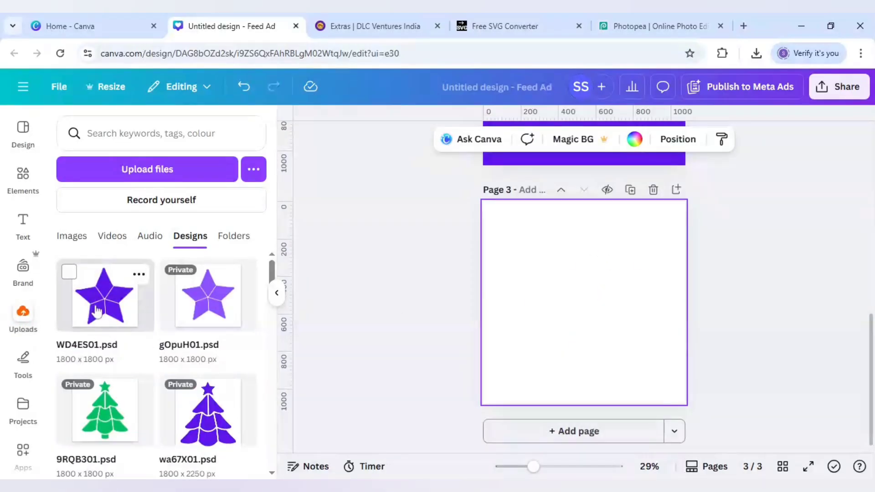
{"action": "left_click_drag", "start_coordinate": [495, 320], "coordinate": [541, 305]}
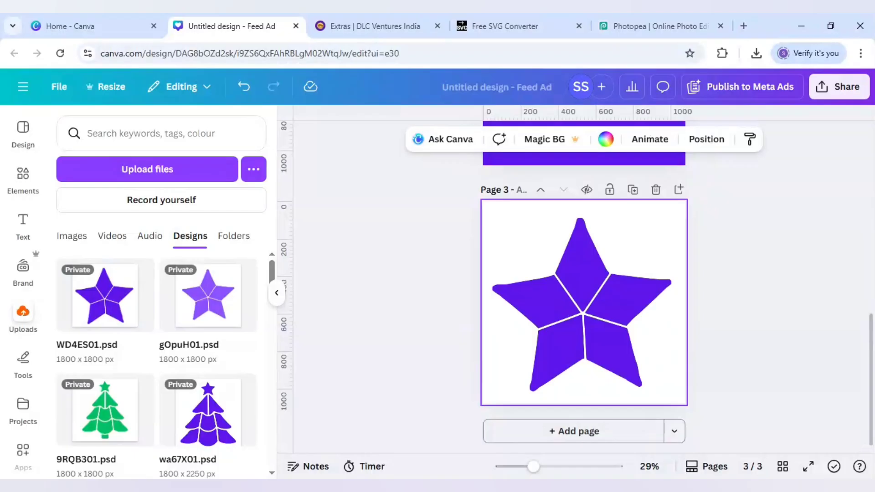
Select the star's top section on page 3 and show the page's layer list
{"action": "left_click", "coordinate": [584, 271]}
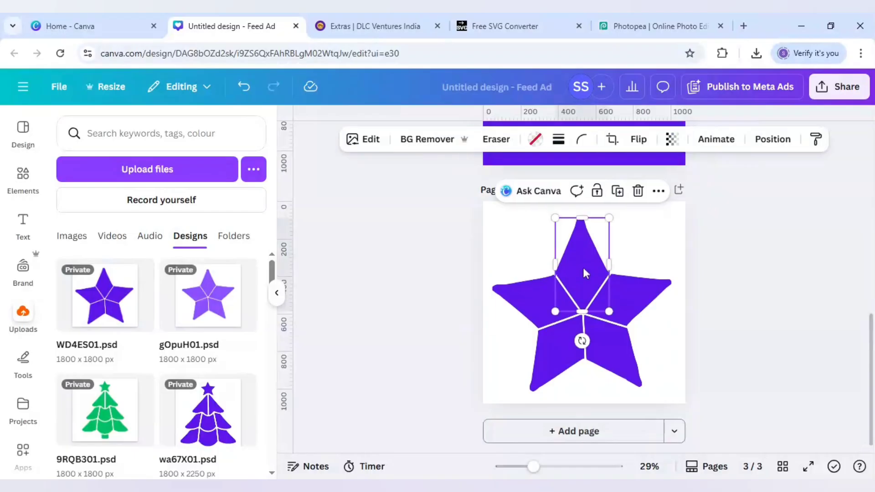
{"action": "left_click_drag", "start_coordinate": [533, 466], "coordinate": [554, 467]}
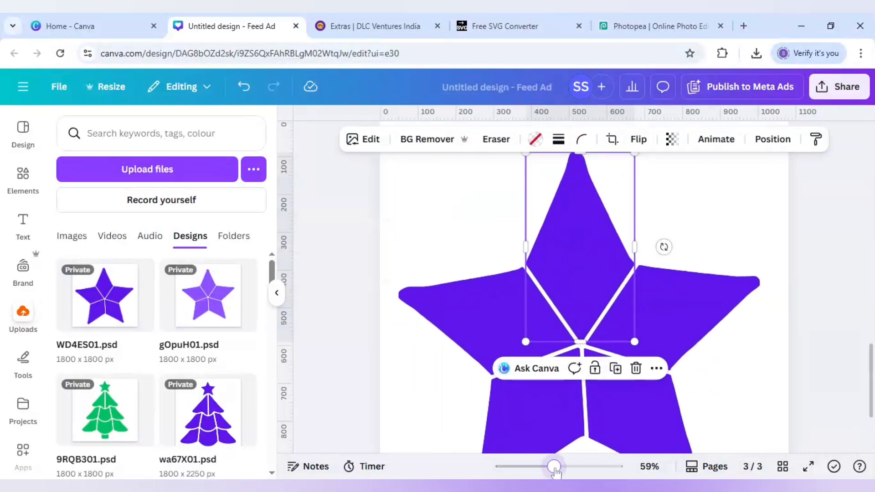
{"action": "right_click", "coordinate": [566, 247]}
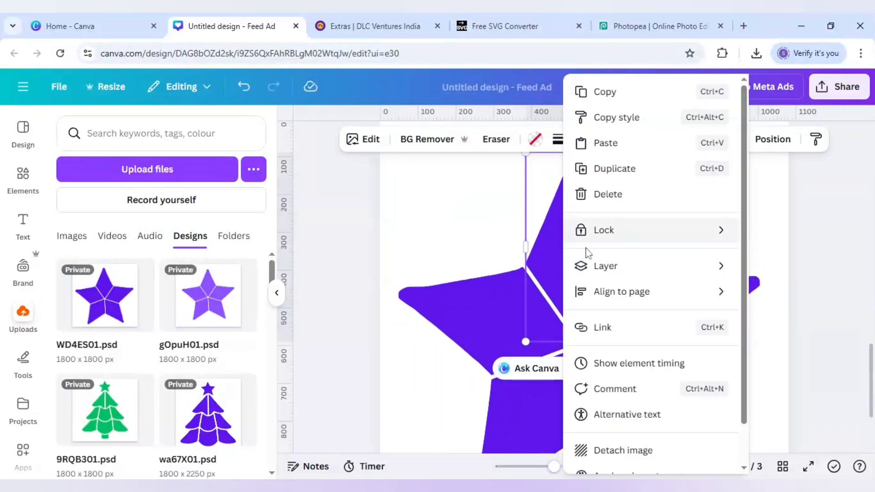
{"action": "mouse_move", "coordinate": [610, 265]}
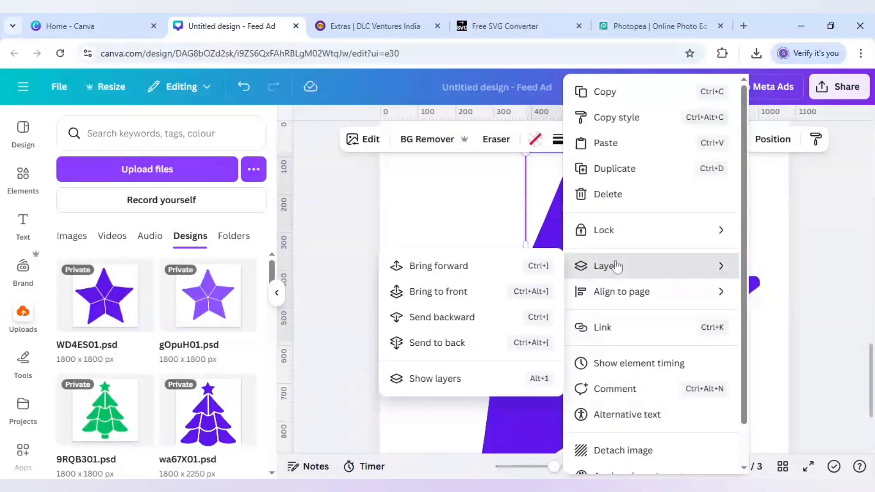
{"action": "left_click", "coordinate": [462, 381]}
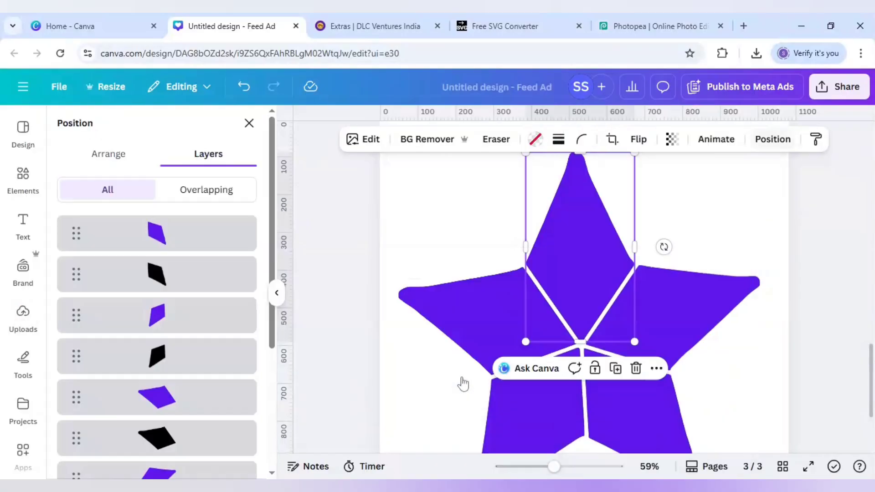
Select the five black section shapes in the layer list and delete them, keeping the violet ones
{"action": "left_click", "coordinate": [186, 277]}
{"action": "scroll", "coordinate": [187, 276], "scroll_direction": "down", "scroll_amount": 2}
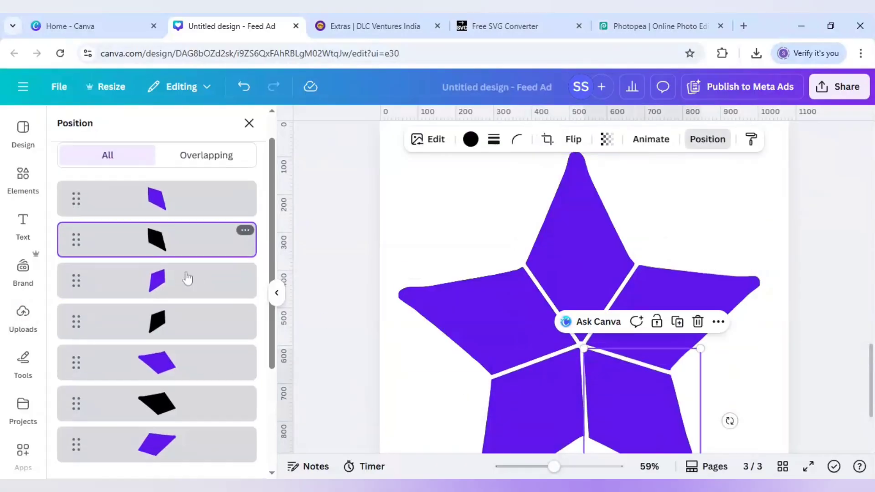
{"action": "left_click", "coordinate": [187, 291], "text": "shift"}
{"action": "left_click", "coordinate": [188, 370], "text": "shift"}
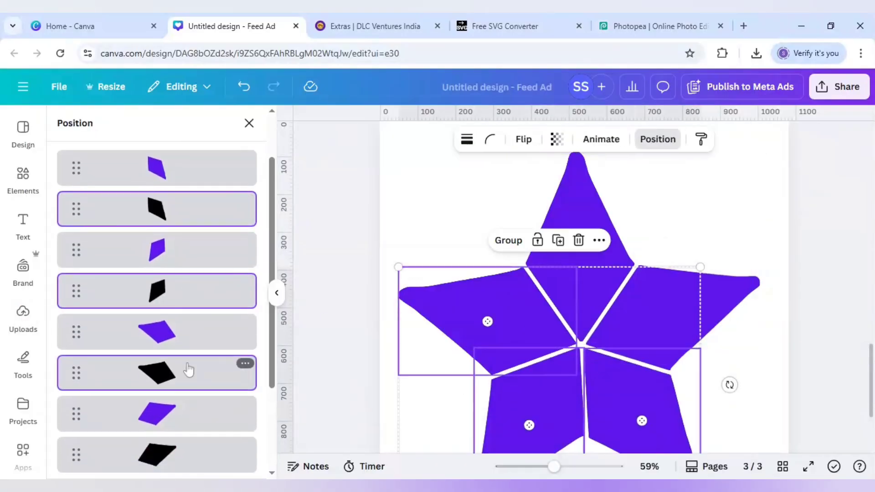
{"action": "scroll", "coordinate": [188, 371], "scroll_direction": "down", "scroll_amount": 2}
{"action": "left_click", "coordinate": [182, 388], "text": "shift"}
{"action": "scroll", "coordinate": [184, 387], "scroll_direction": "down", "scroll_amount": 2}
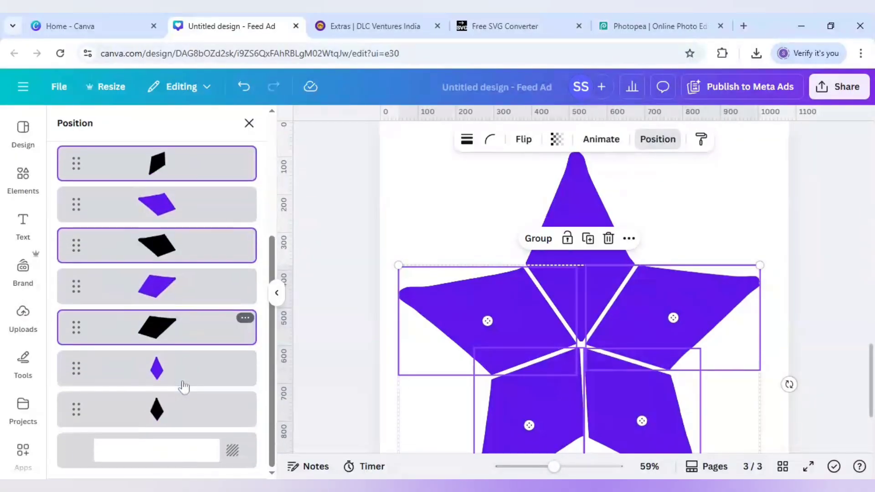
{"action": "left_click", "coordinate": [177, 407], "text": "shift"}
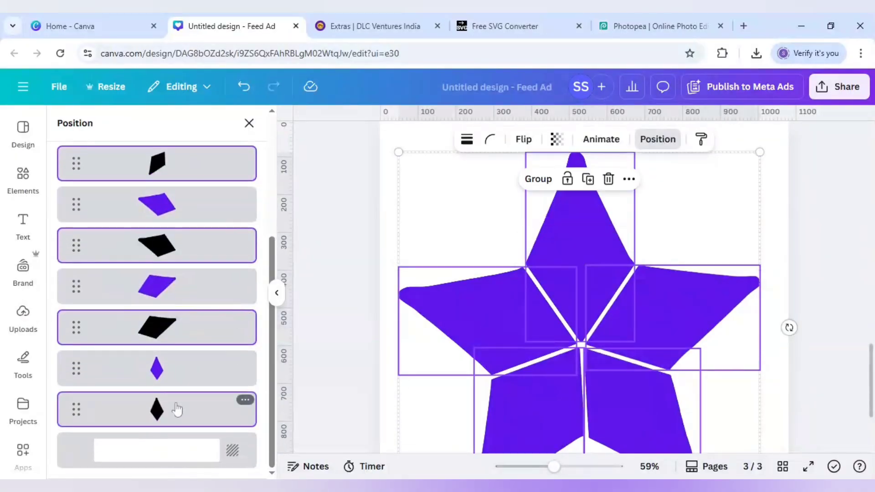
{"action": "right_click", "coordinate": [177, 409]}
{"action": "left_click", "coordinate": [223, 209]}
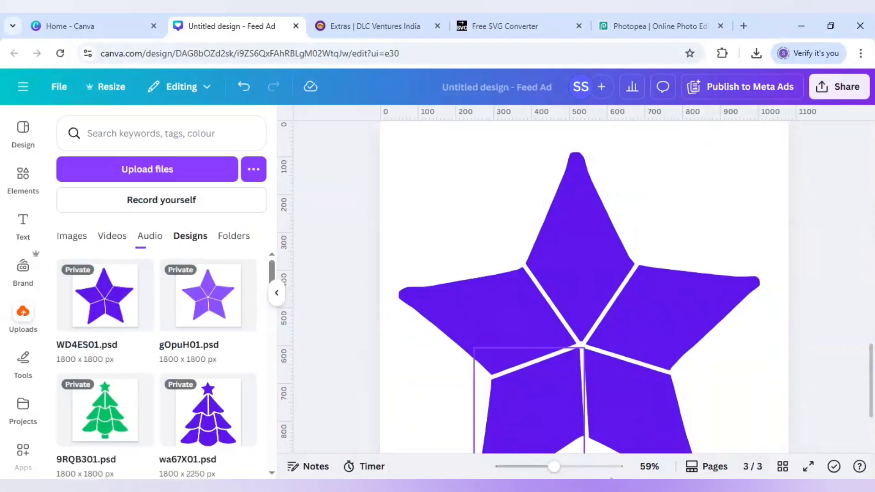
Delete the violet image from each of the five star sections, keeping their empty frames
{"action": "left_click_drag", "start_coordinate": [554, 466], "coordinate": [538, 466]}
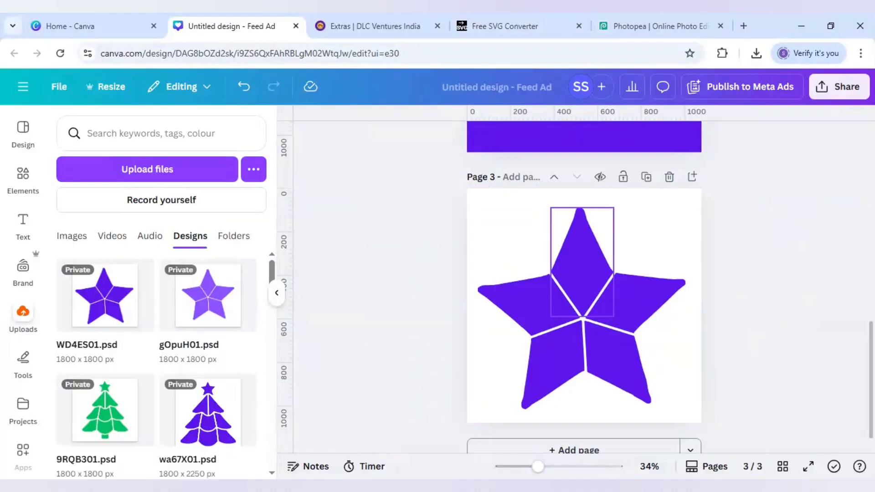
{"action": "left_click", "coordinate": [591, 253]}
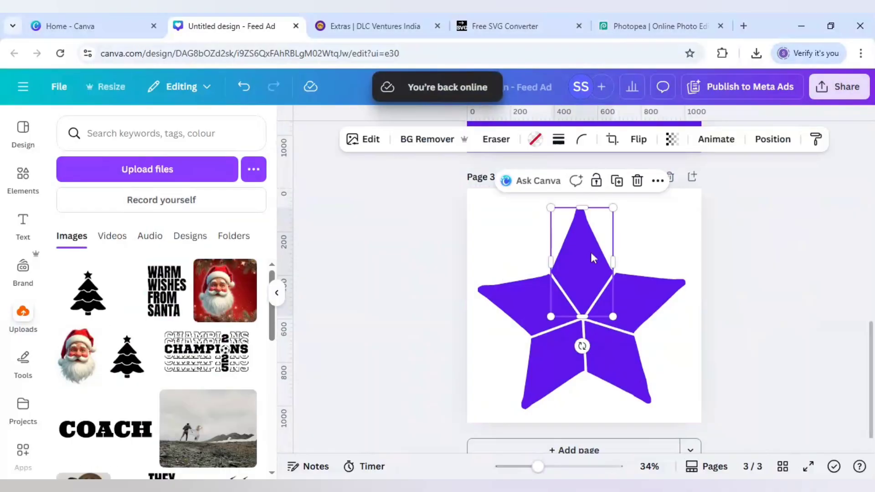
{"action": "key", "text": "Delete"}
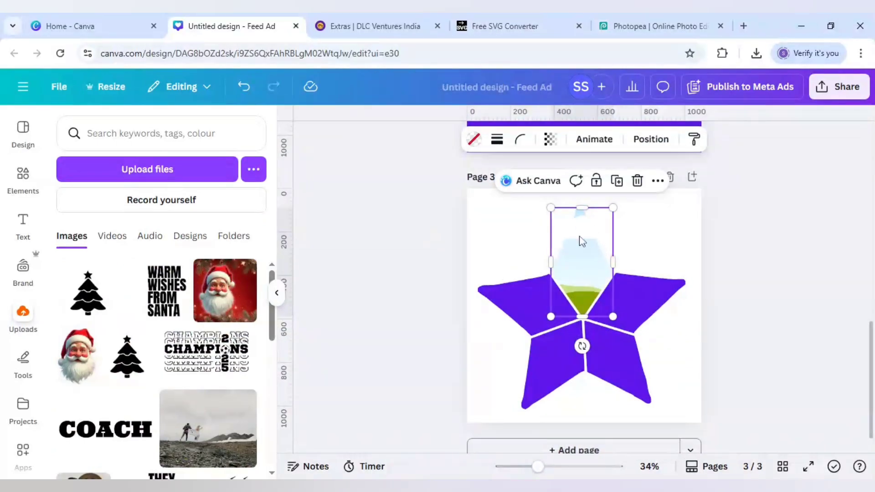
{"action": "left_click", "coordinate": [518, 291]}
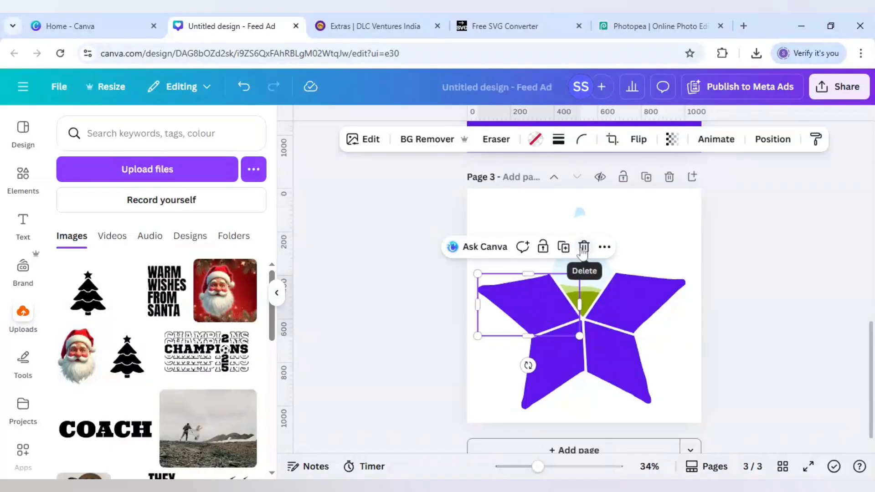
{"action": "left_click", "coordinate": [583, 249]}
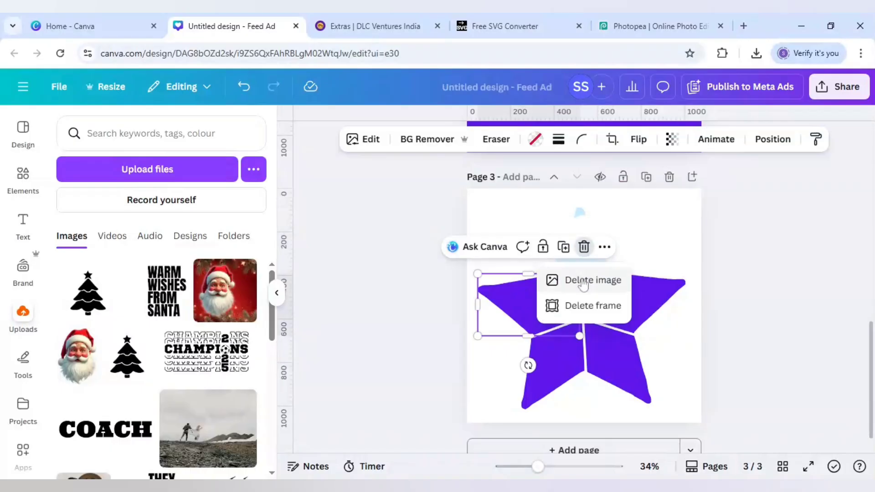
{"action": "left_click", "coordinate": [583, 281]}
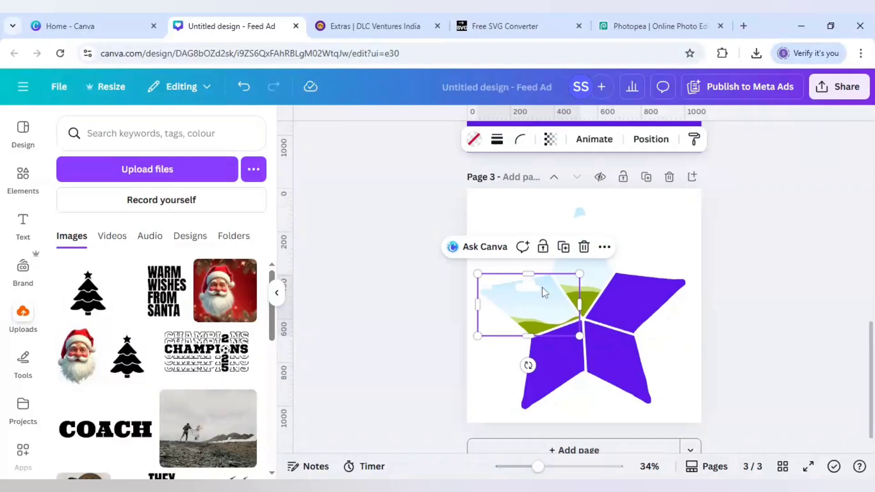
{"action": "left_click", "coordinate": [624, 301]}
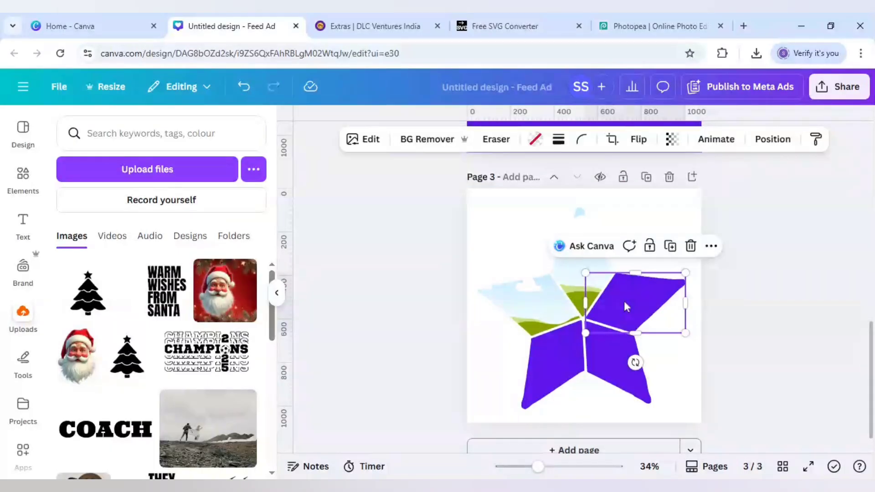
{"action": "key", "text": "Delete"}
{"action": "left_click", "coordinate": [605, 355]}
{"action": "key", "text": "Delete"}
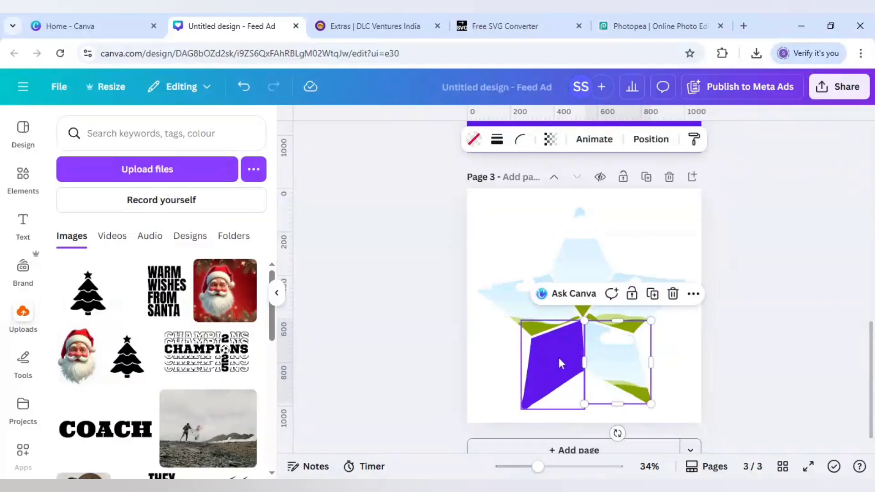
{"action": "key", "text": "Delete"}
{"action": "left_click", "coordinate": [424, 340]}
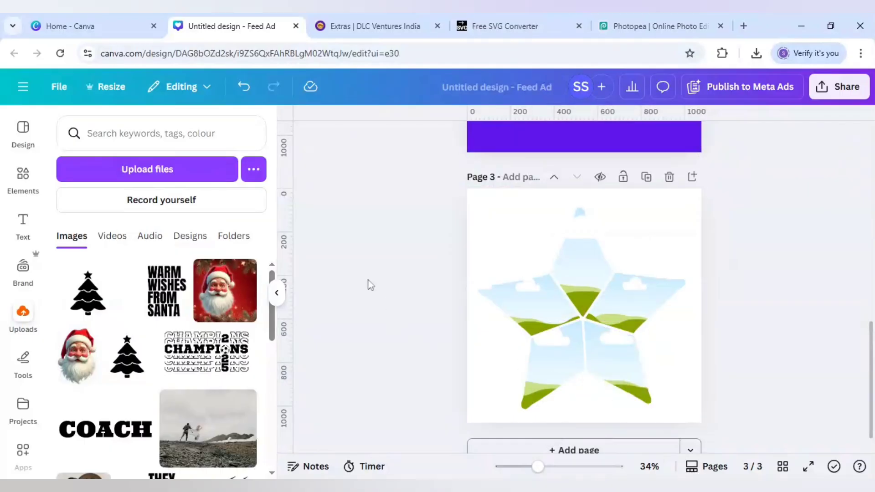
Search the elements for "christmas couple portrait" and remove the Graphics filter
{"action": "left_click", "coordinate": [23, 176]}
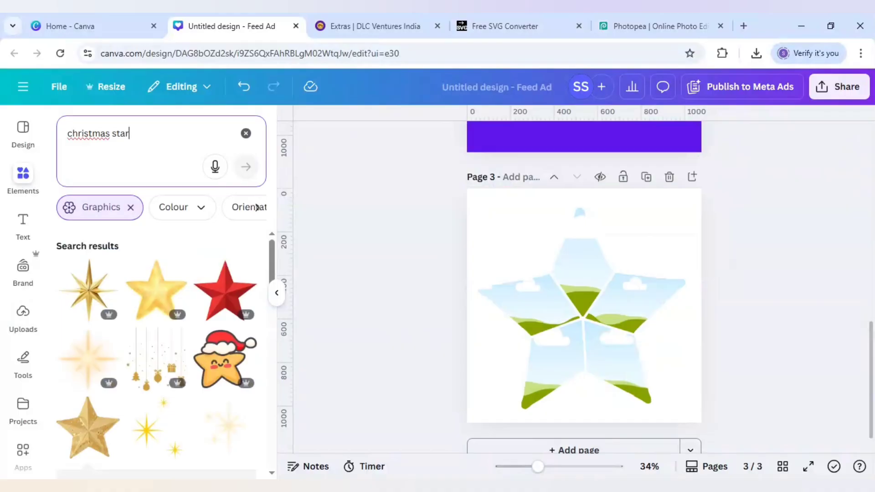
{"action": "key", "text": "BackSpace"}
{"action": "key", "text": "BackSpace"}
{"action": "key", "text": "BackSpace"}
{"action": "key", "text": "BackSpace"}
{"action": "key", "text": "BackSpace"}
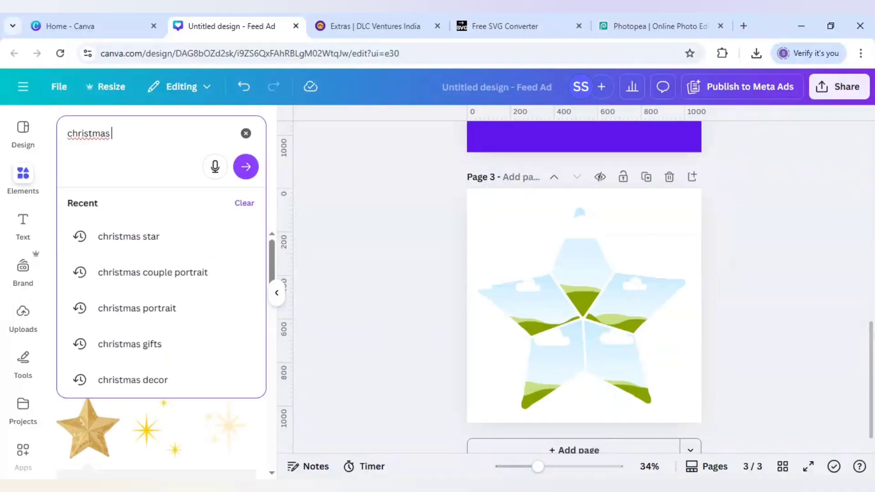
{"action": "type", "text": "couple po"}
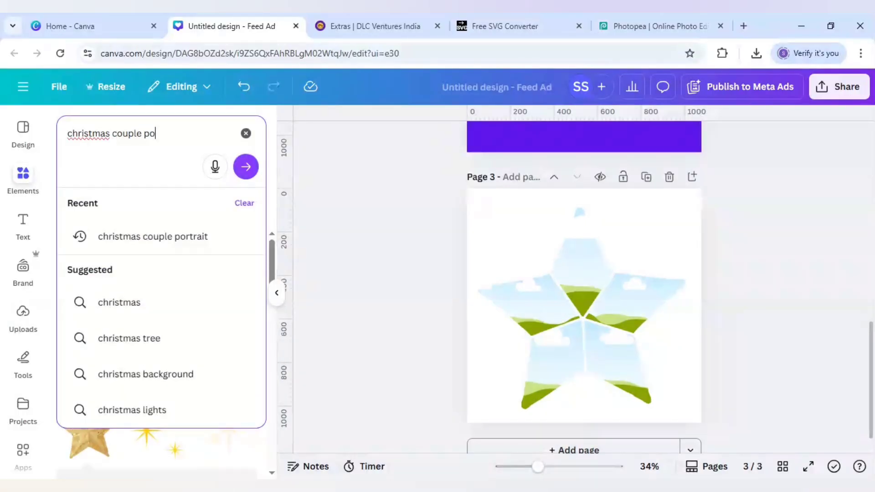
{"action": "type", "text": "rtrait"}
{"action": "key", "text": "Return"}
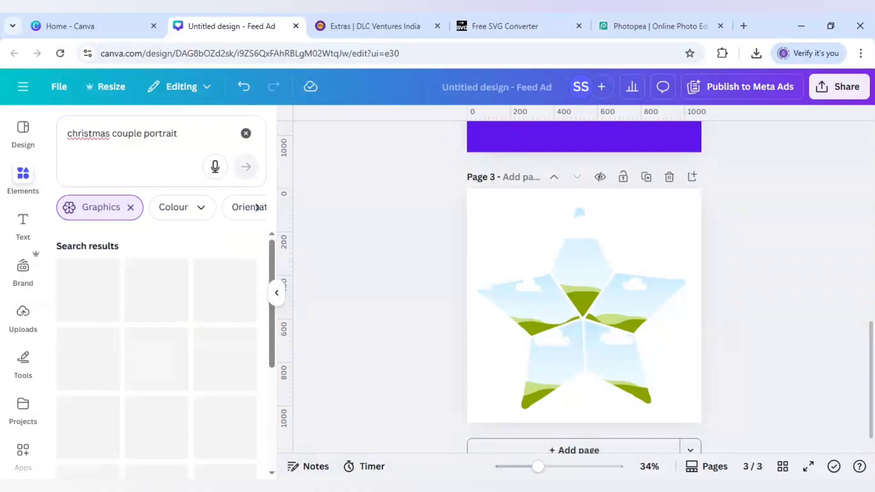
{"action": "left_click", "coordinate": [130, 207]}
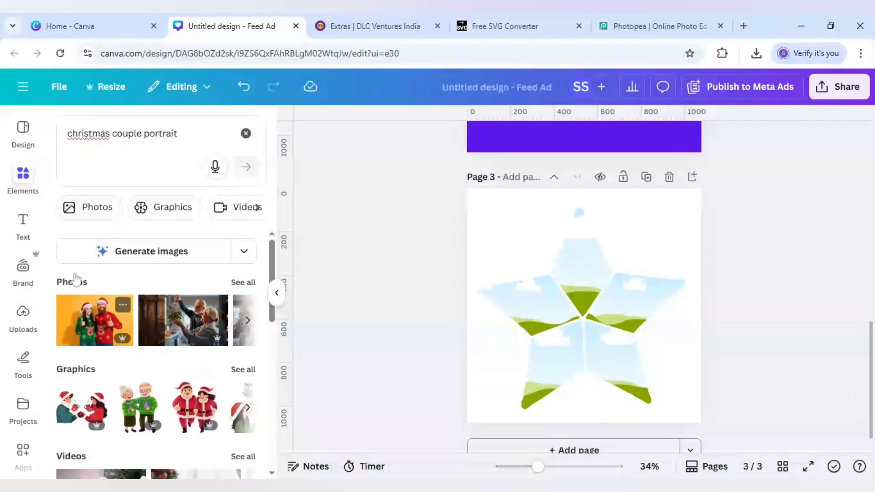
Show only photo results and fill the star's top section with the couple in Santa hats wearing red and mustard sweaters
{"action": "left_click", "coordinate": [244, 282]}
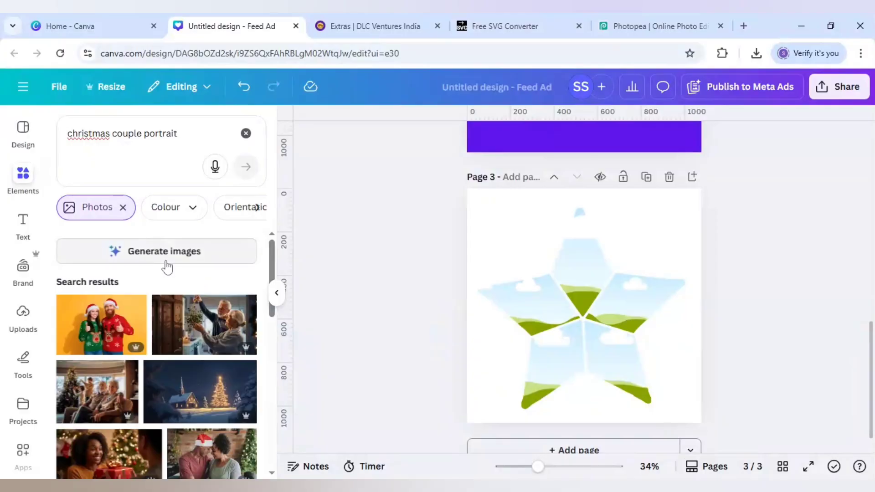
{"action": "scroll", "coordinate": [165, 269], "scroll_direction": "down", "scroll_amount": 5}
{"action": "scroll", "coordinate": [164, 273], "scroll_direction": "down", "scroll_amount": 2}
{"action": "left_click_drag", "start_coordinate": [227, 376], "coordinate": [554, 260]}
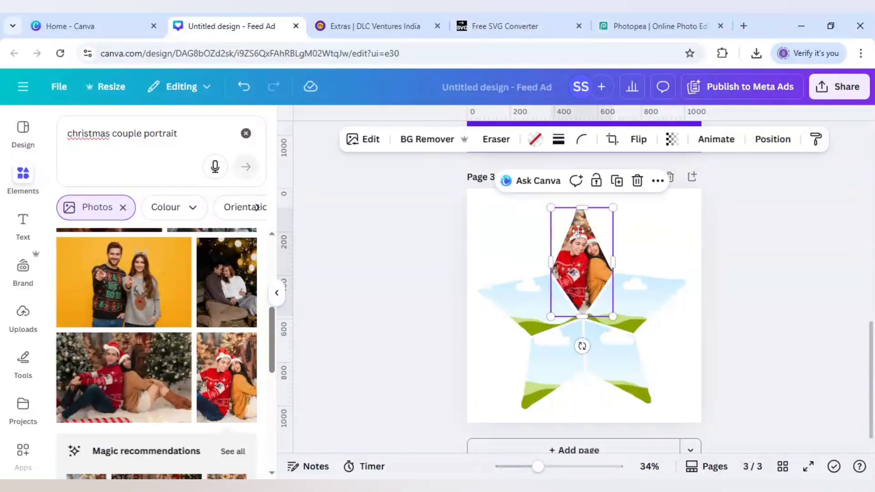
{"action": "double_click", "coordinate": [579, 206]}
{"action": "left_click", "coordinate": [465, 254]}
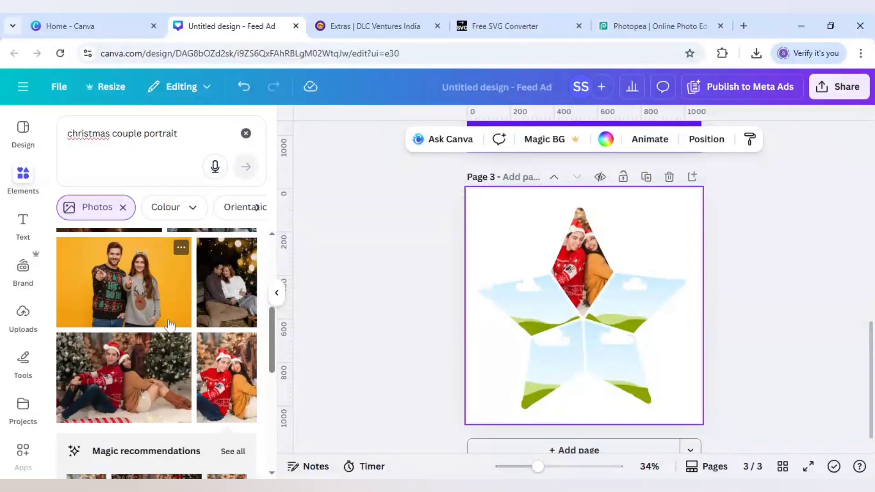
Fill the star's left arm with the grey-background couple photo and its right arm with the orange-background couple photo
{"action": "scroll", "coordinate": [214, 401], "scroll_direction": "down", "scroll_amount": 3}
{"action": "left_click_drag", "start_coordinate": [221, 415], "coordinate": [524, 300]}
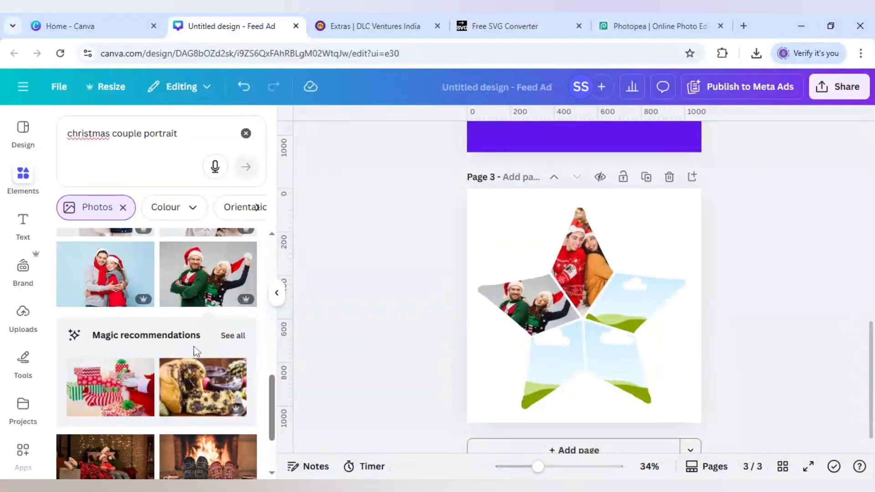
{"action": "scroll", "coordinate": [193, 345], "scroll_direction": "down", "scroll_amount": 5}
{"action": "left_click_drag", "start_coordinate": [129, 246], "coordinate": [631, 301]}
Fill the star's lower-right section with the golden-backdrop couple photo and its lower-left section with the light-blue-background couple photo
{"action": "scroll", "coordinate": [190, 373], "scroll_direction": "down", "scroll_amount": 3}
{"action": "scroll", "coordinate": [190, 373], "scroll_direction": "down", "scroll_amount": 10}
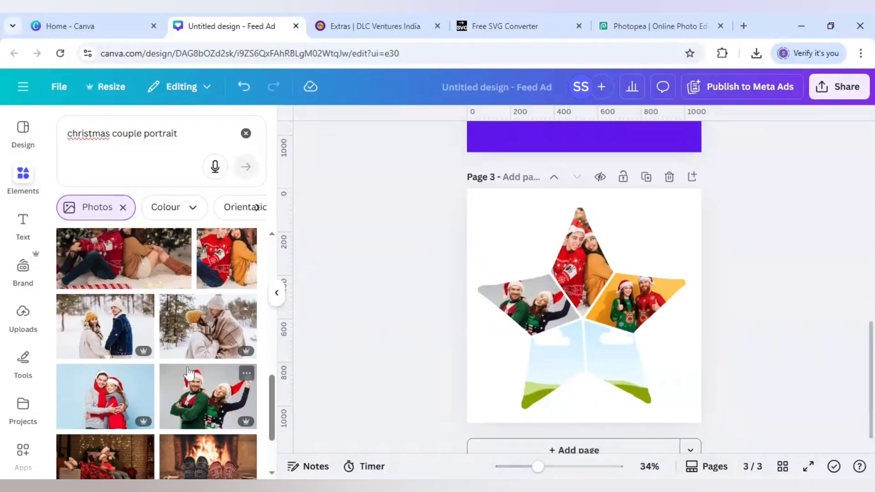
{"action": "scroll", "coordinate": [189, 373], "scroll_direction": "down", "scroll_amount": 2}
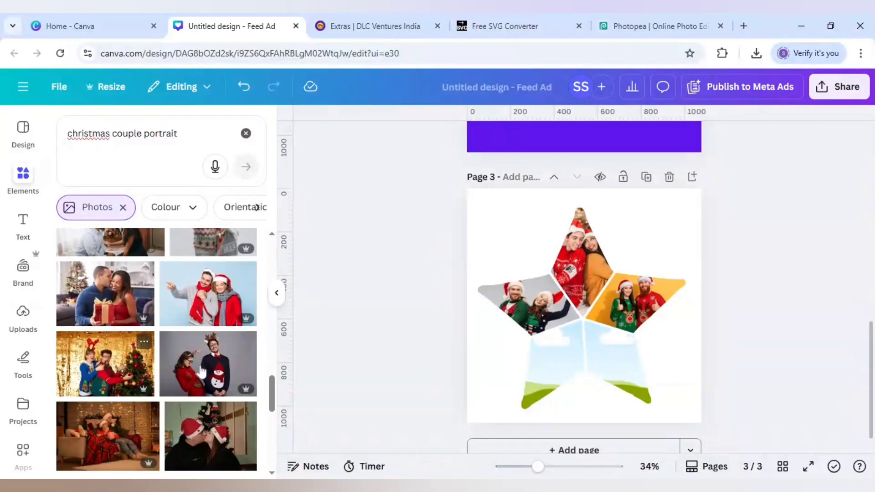
{"action": "left_click", "coordinate": [123, 366]}
{"action": "left_click_drag", "start_coordinate": [601, 332], "coordinate": [606, 351]}
{"action": "scroll", "coordinate": [205, 357], "scroll_direction": "up", "scroll_amount": 9}
{"action": "left_click_drag", "start_coordinate": [105, 396], "coordinate": [551, 364]}
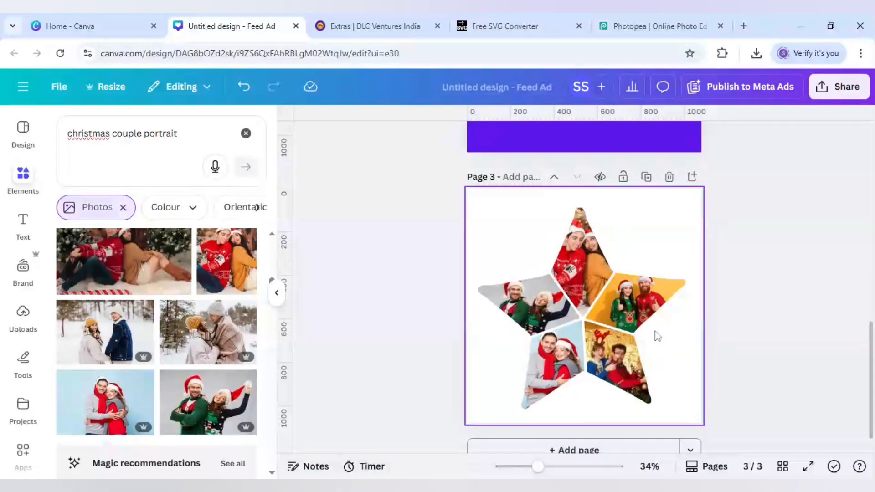
Select all five star sections on page 3 and scale the whole star down slightly within the page
{"action": "left_click", "coordinate": [596, 299]}
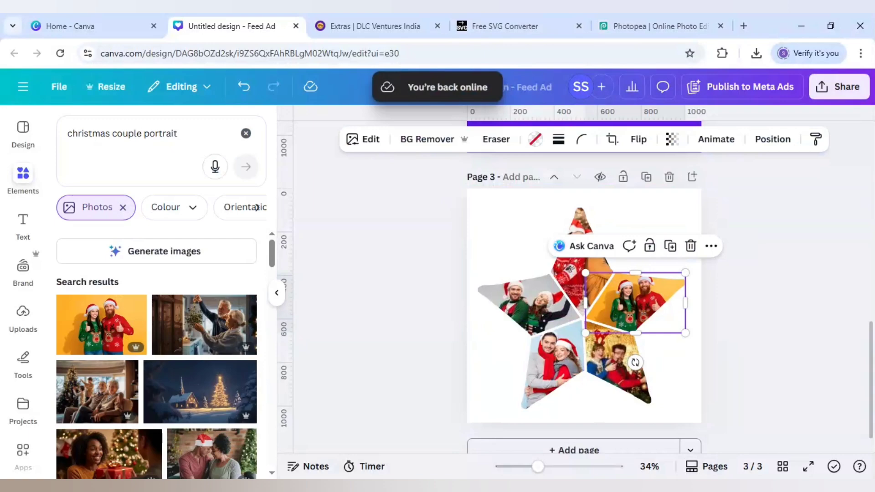
{"action": "key", "text": "ctrl+a"}
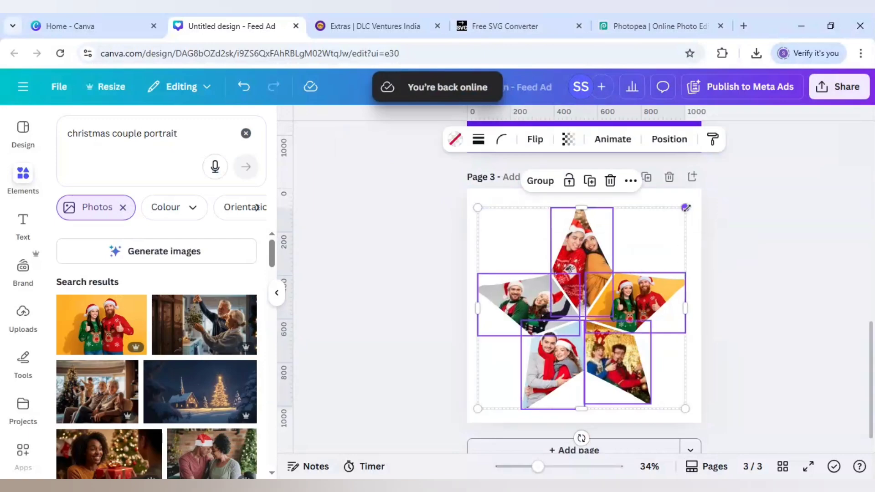
{"action": "left_click_drag", "start_coordinate": [686, 206], "coordinate": [644, 252]}
{"action": "left_click", "coordinate": [420, 280]}
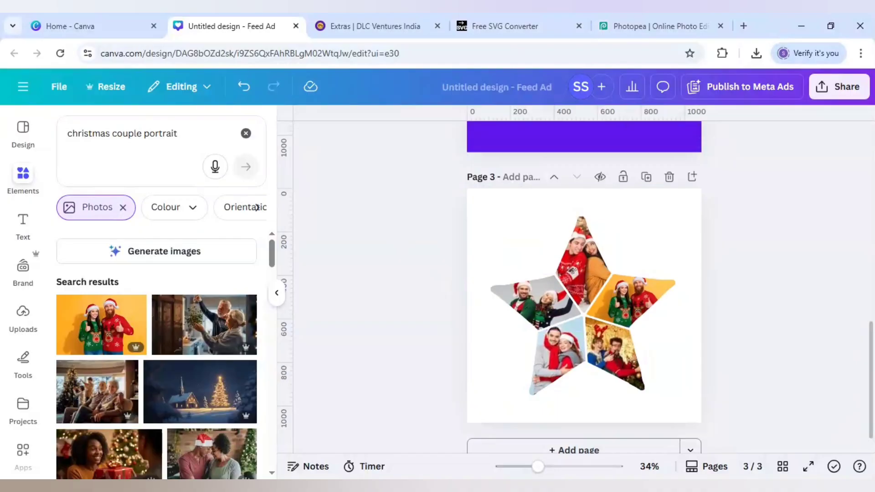
Search the photos for "christmas" and add the holly-and-ribbon corner ornament, scaled down, in the page's top-left corner
{"action": "left_click_drag", "start_coordinate": [178, 133], "coordinate": [117, 133]}
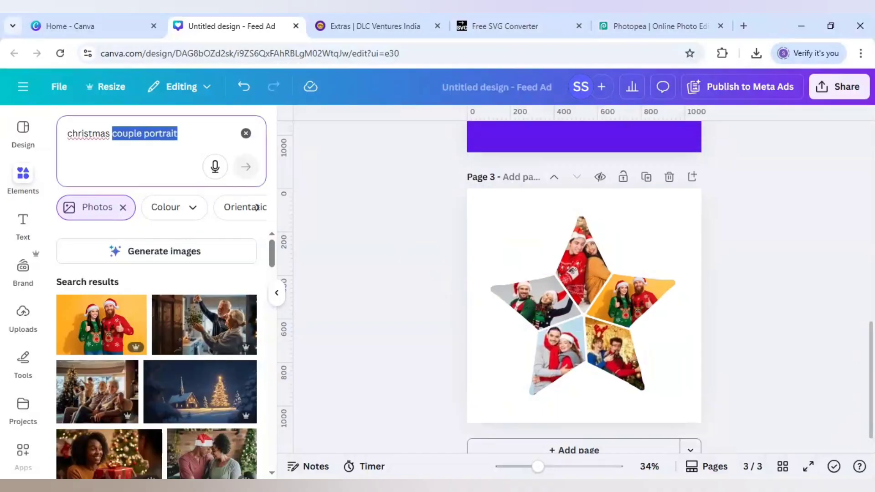
{"action": "key", "text": "BackSpace"}
{"action": "key", "text": "Return"}
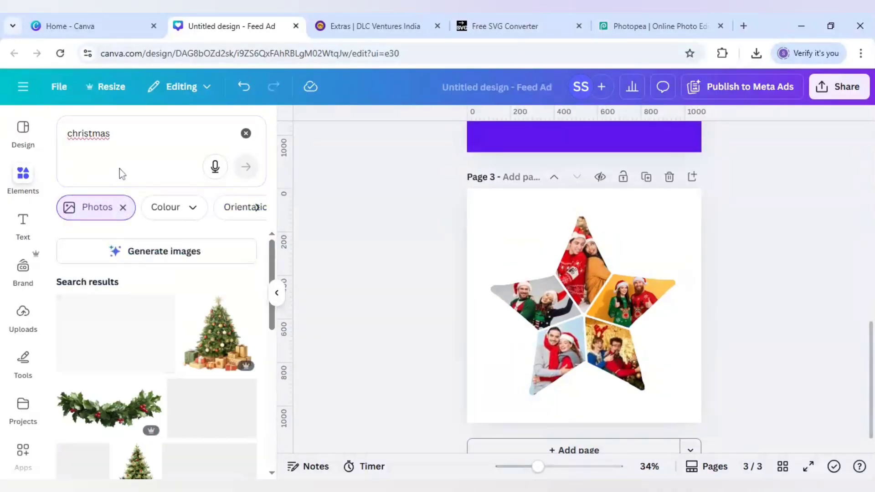
{"action": "left_click", "coordinate": [128, 325]}
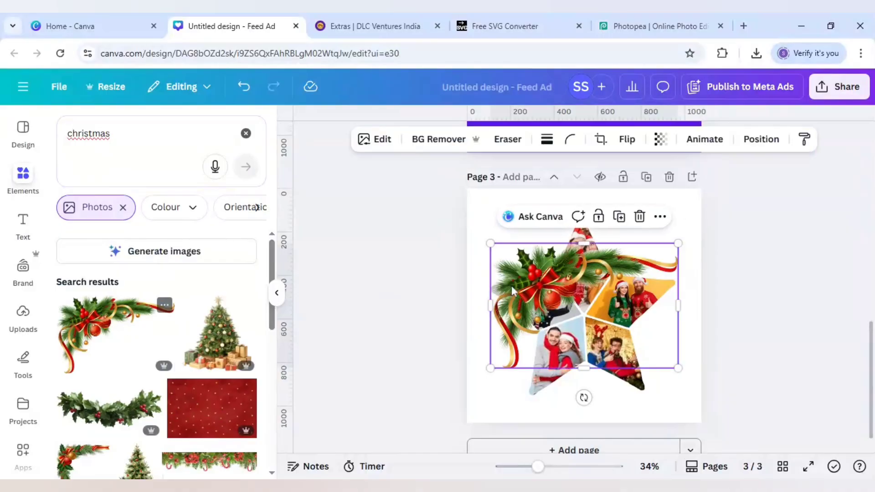
{"action": "left_click_drag", "start_coordinate": [678, 369], "coordinate": [579, 299]}
Duplicate the holly ornament, place the copy in the page's top-right corner, and flip it horizontally
{"action": "left_click_drag", "start_coordinate": [543, 271], "coordinate": [676, 221]}
{"action": "key", "text": "ctrl+d"}
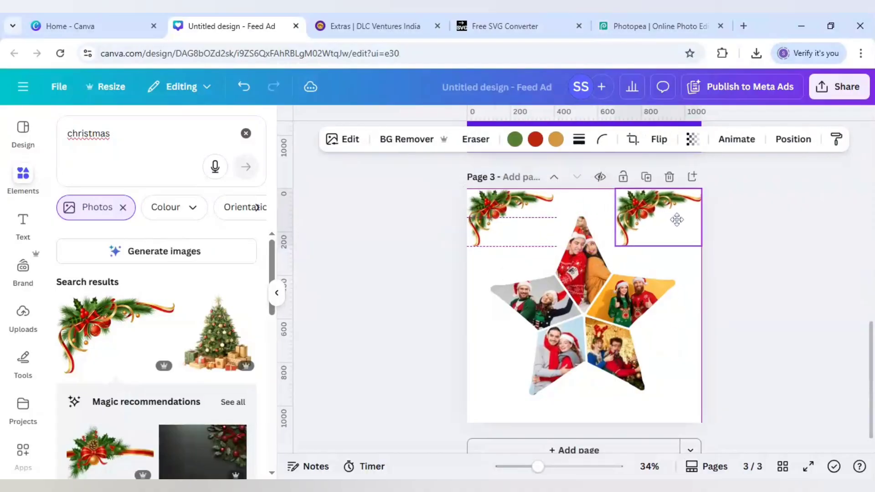
{"action": "left_click", "coordinate": [659, 139]}
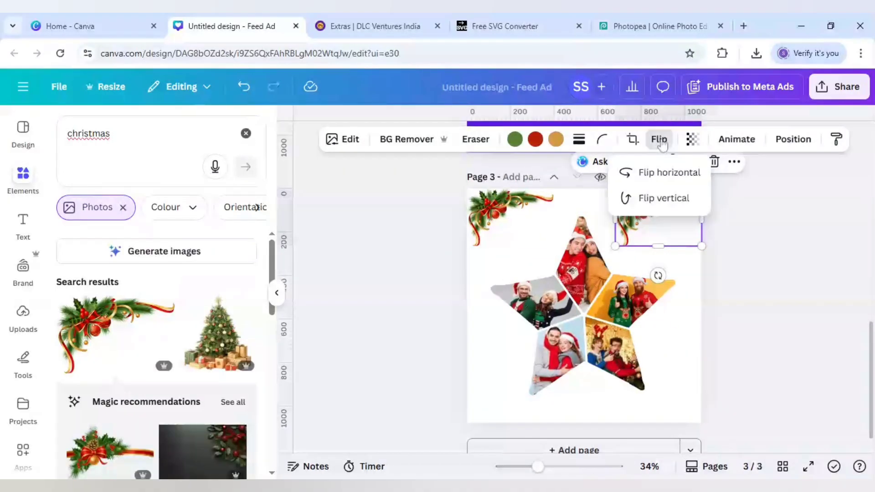
{"action": "left_click", "coordinate": [667, 175]}
{"action": "left_click", "coordinate": [796, 254]}
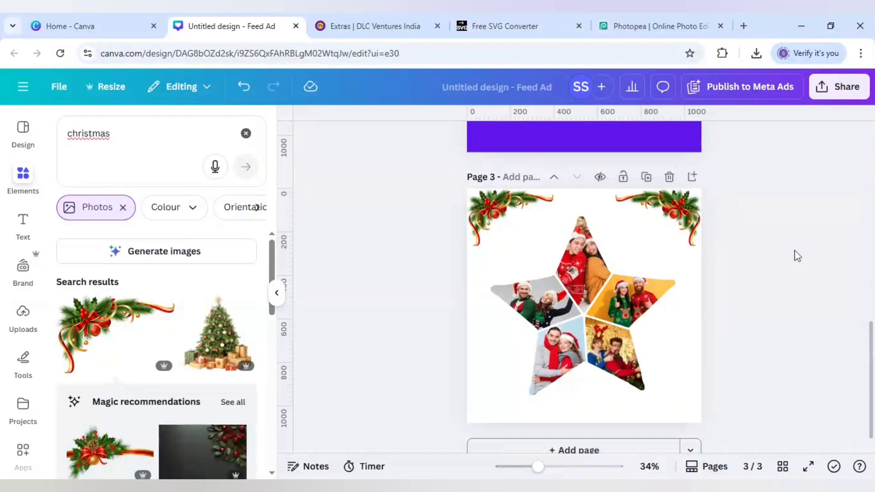
Search the photos for "christmas gift" and add the red gift sack image to page 3
{"action": "left_click", "coordinate": [150, 156]}
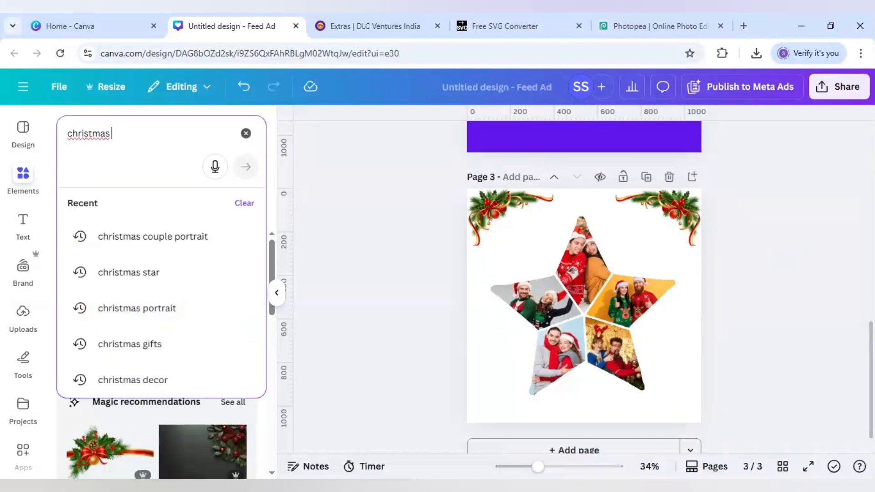
{"action": "type", "text": "g"}
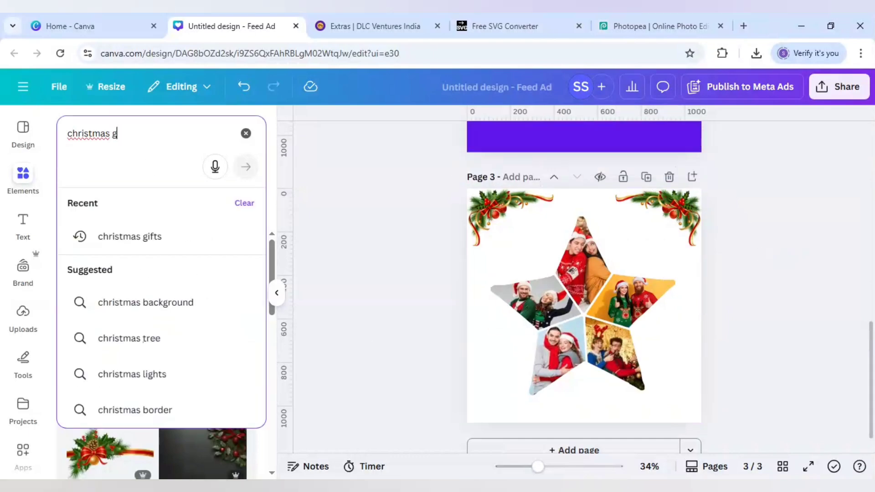
{"action": "type", "text": "ift"}
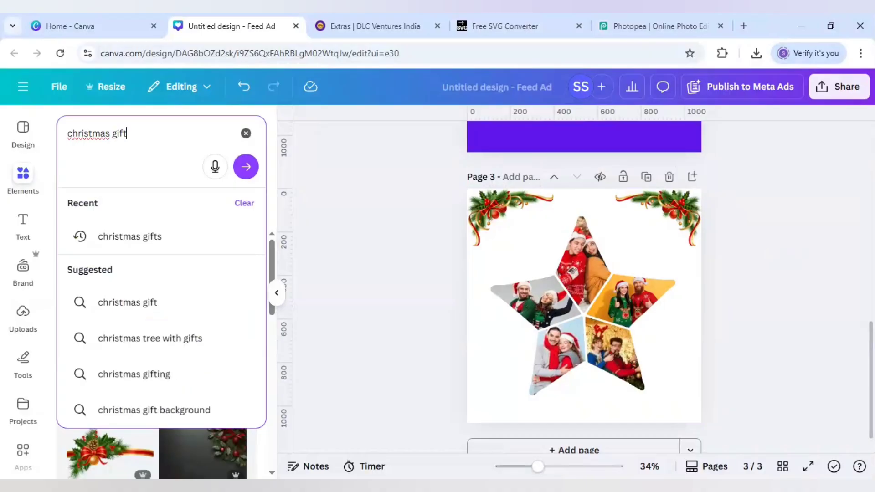
{"action": "key", "text": "Return"}
{"action": "left_click_drag", "start_coordinate": [152, 321], "coordinate": [476, 368]}
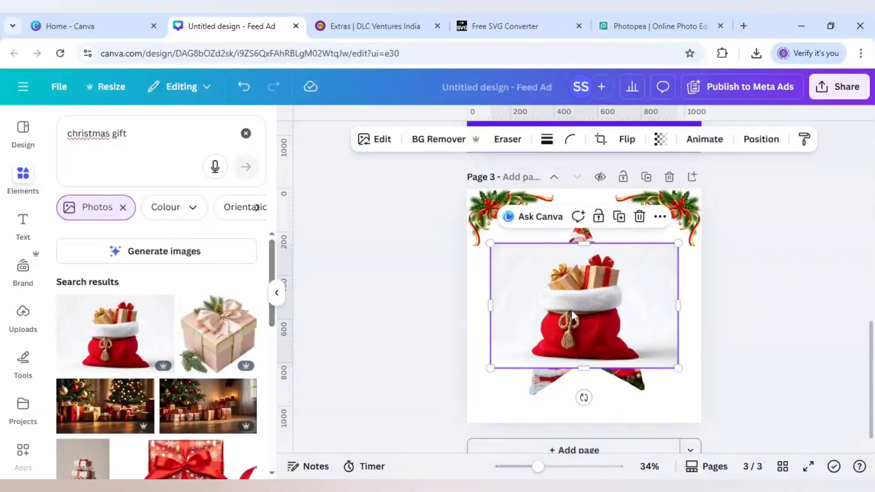
Remove the gift sack's background, shrink it, and place it in the page's bottom-left corner
{"action": "left_click", "coordinate": [437, 140]}
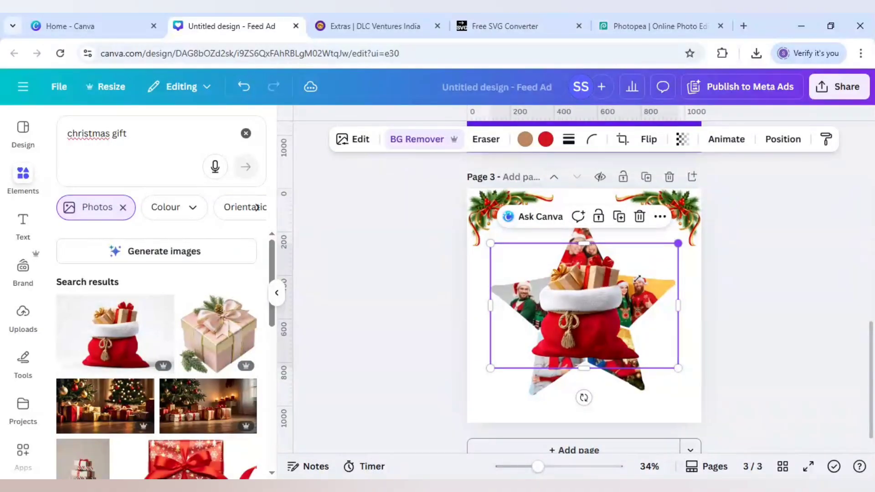
{"action": "left_click_drag", "start_coordinate": [678, 243], "coordinate": [589, 302]}
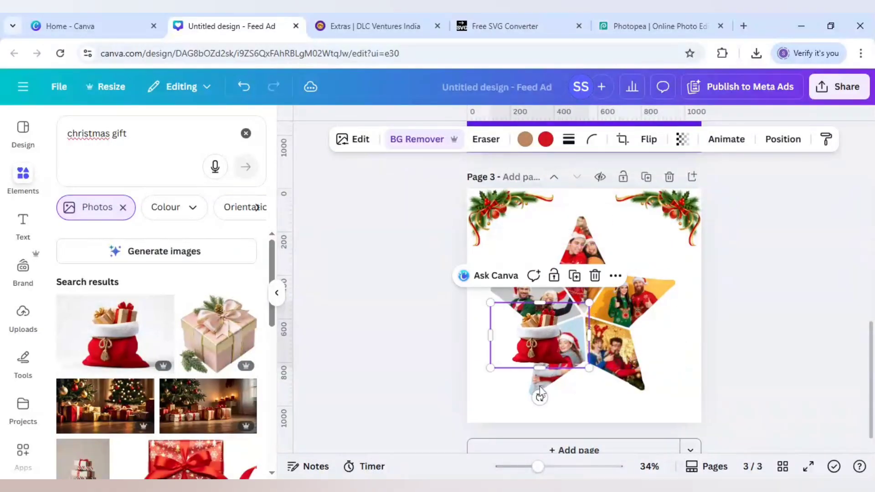
{"action": "left_click_drag", "start_coordinate": [543, 343], "coordinate": [503, 415]}
{"action": "scroll", "coordinate": [506, 382], "scroll_direction": "down", "scroll_amount": 1}
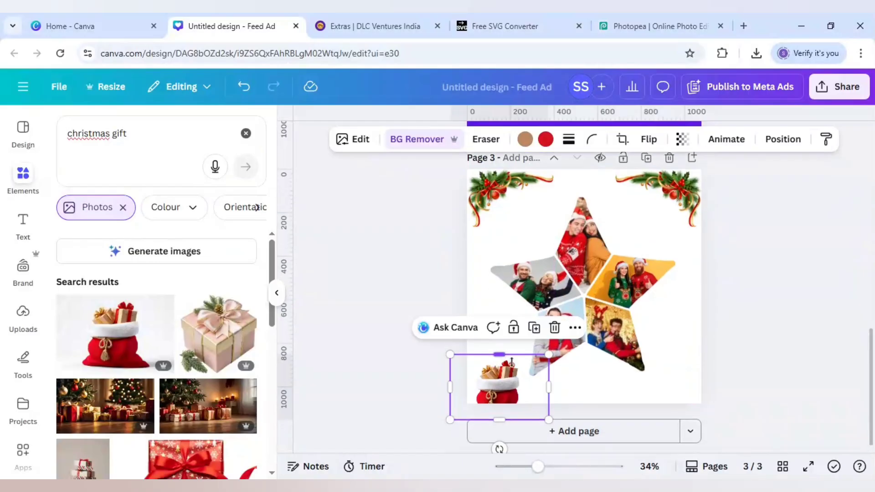
{"action": "left_click_drag", "start_coordinate": [517, 385], "coordinate": [516, 368]}
{"action": "left_click", "coordinate": [406, 355]}
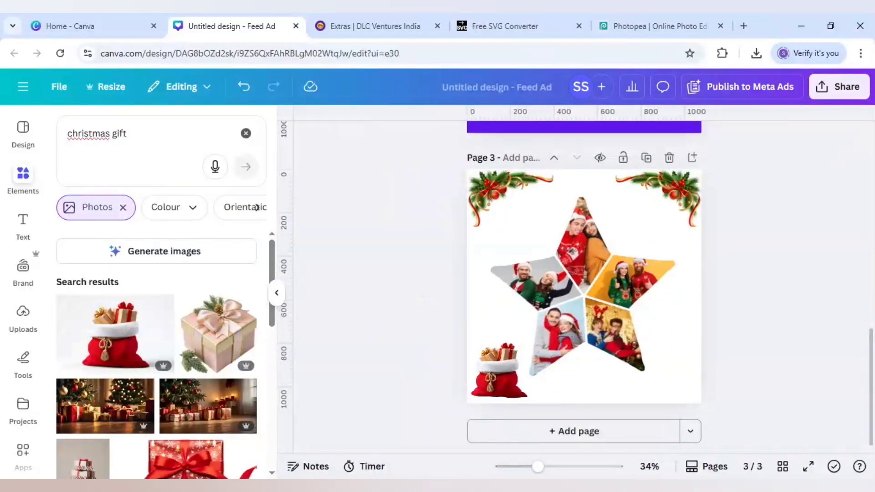
Search the photos for "santa claus"
{"action": "left_click_drag", "start_coordinate": [129, 133], "coordinate": [45, 147]}
{"action": "type", "text": "san"}
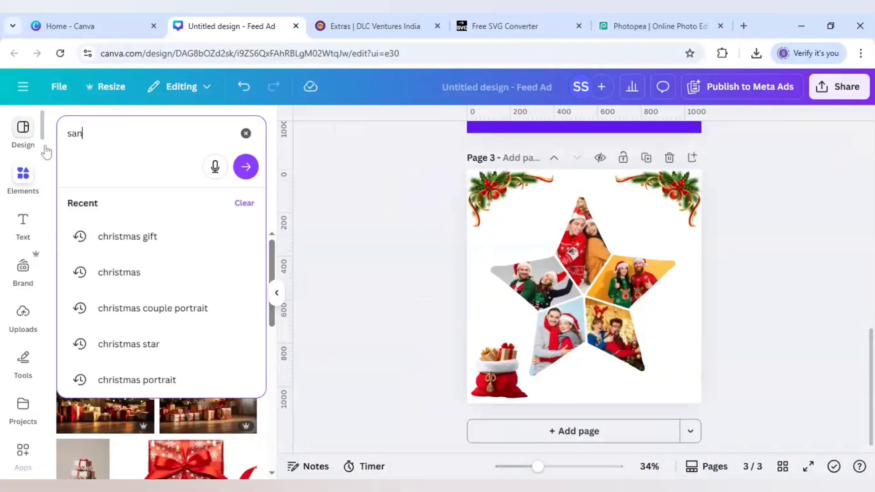
{"action": "type", "text": "ta claus"}
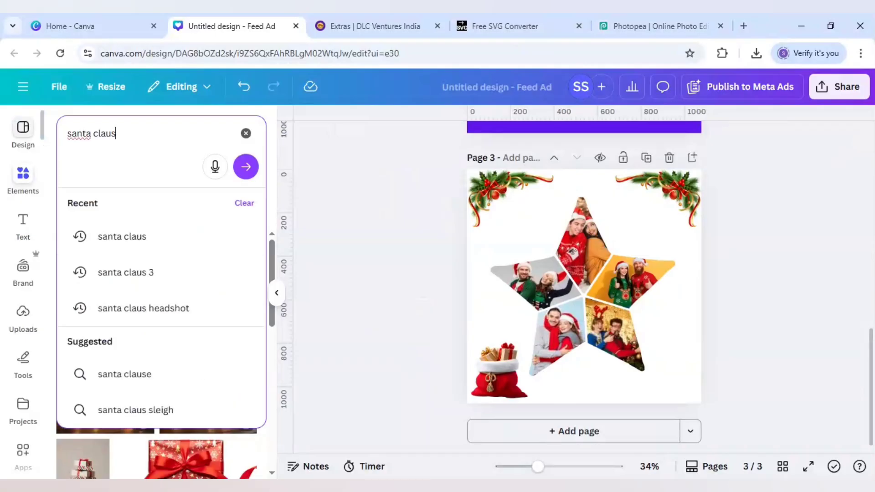
{"action": "key", "text": "Return"}
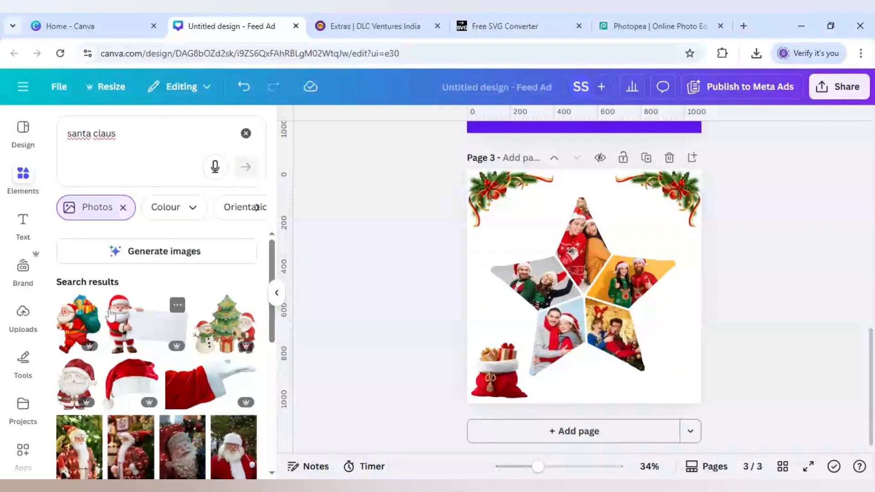
Add the Santa carrying a green gift sack, shrink it, and place it in the page's bottom-right corner
{"action": "left_click", "coordinate": [86, 335]}
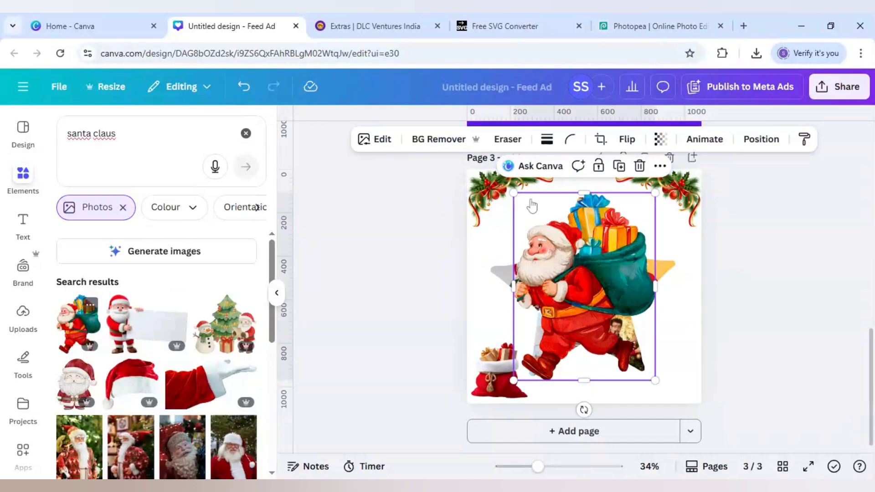
{"action": "left_click_drag", "start_coordinate": [515, 193], "coordinate": [663, 356]}
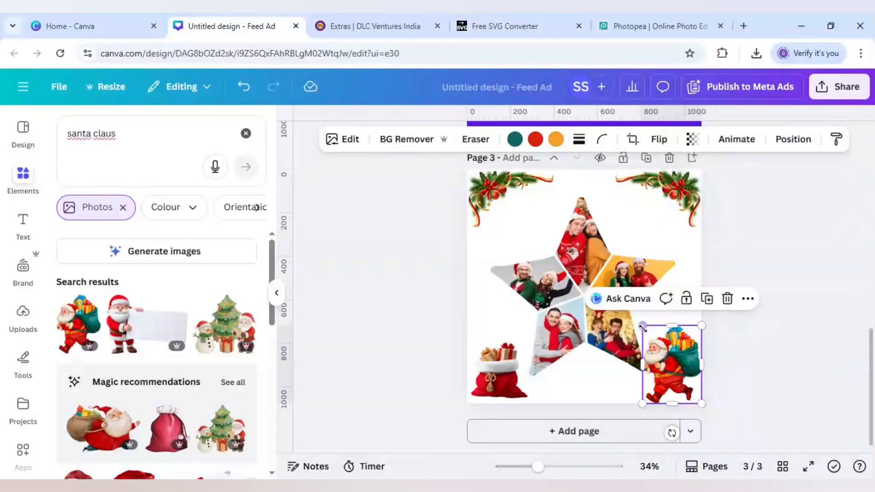
{"action": "left_click_drag", "start_coordinate": [643, 325], "coordinate": [649, 335]}
{"action": "left_click", "coordinate": [733, 360]}
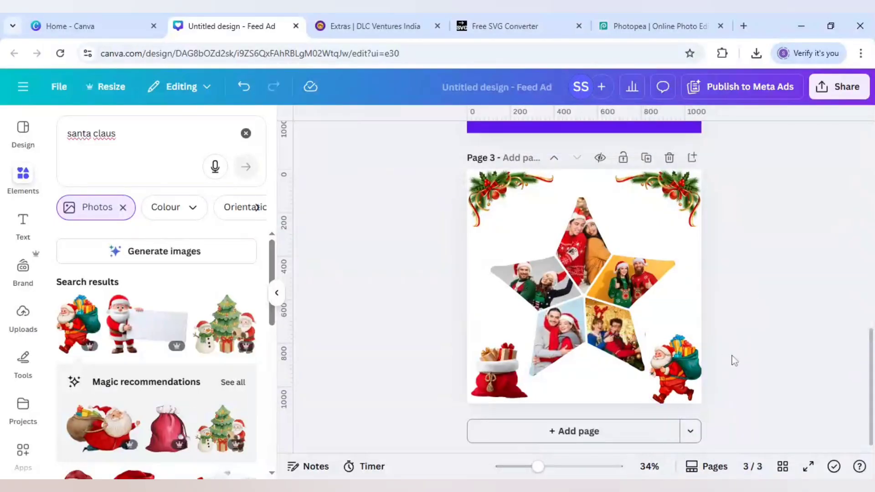